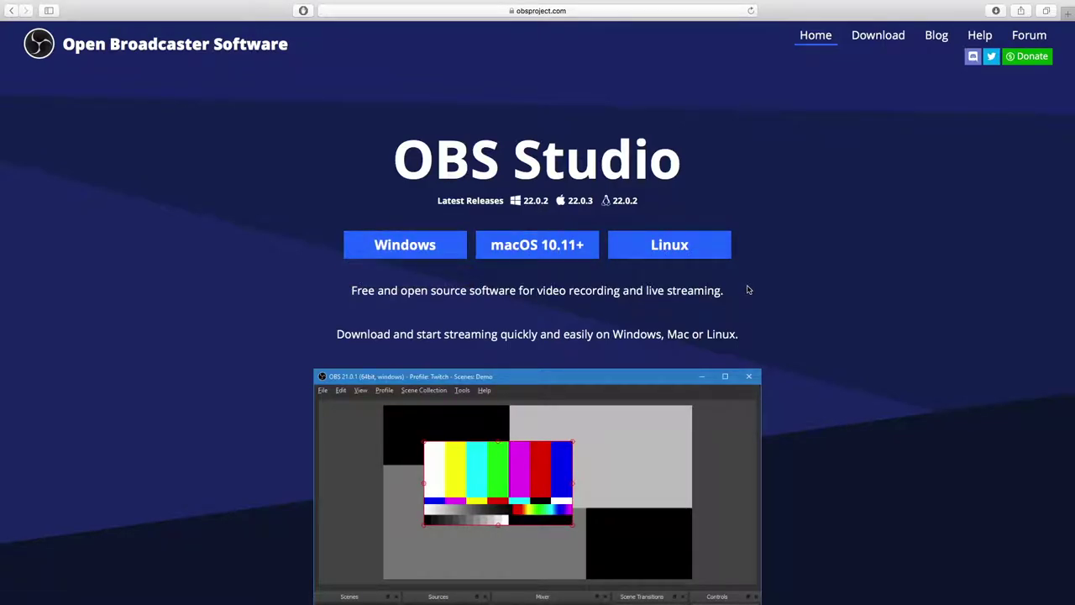
# Switch to the 640x480 scene and select its FHD Cap source.
pyautogui.scroll(-5, 749, 290)
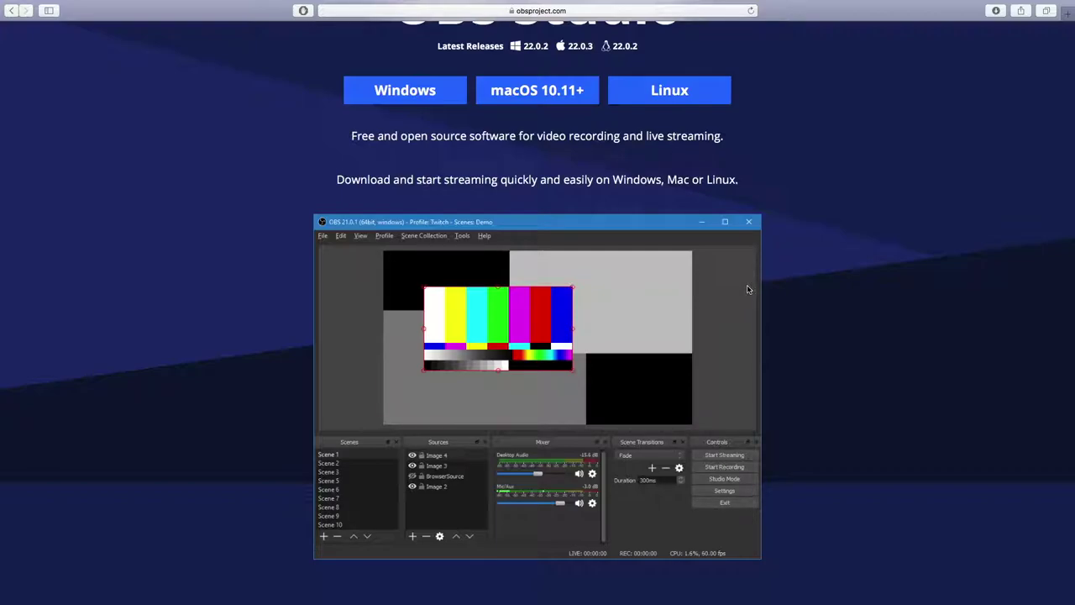
pyautogui.scroll(-10, 748, 289)
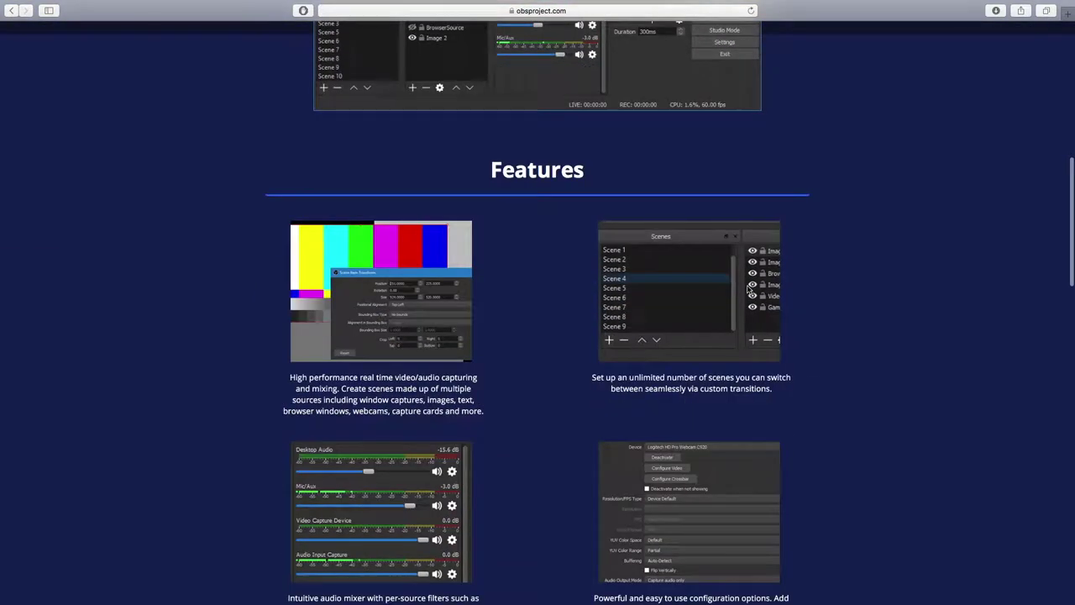
pyautogui.scroll(-5, 748, 290)
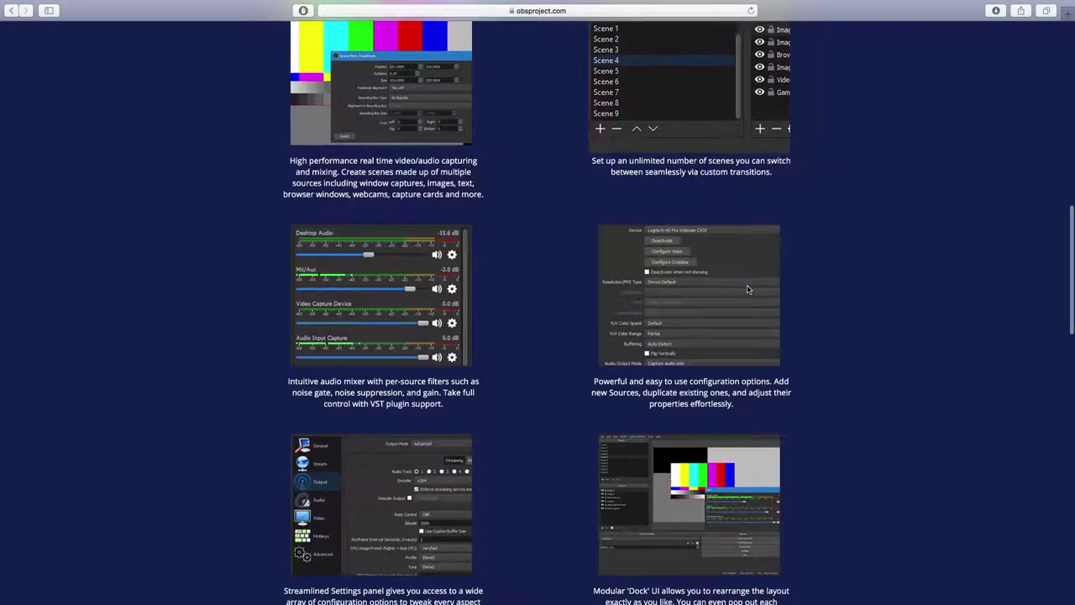
pyautogui.scroll(-1, 748, 290)
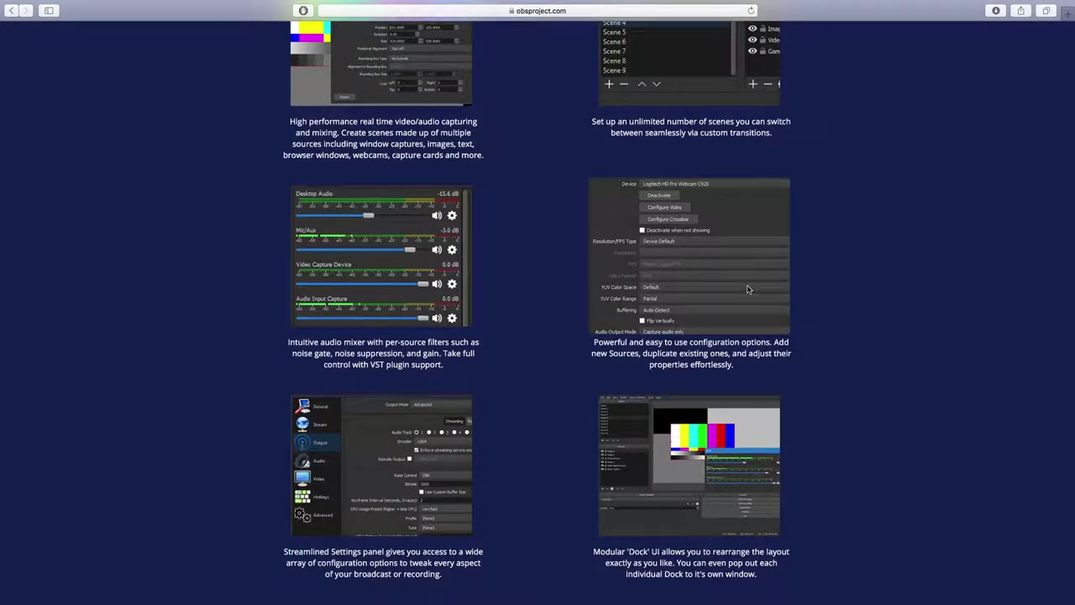
pyautogui.scroll(9, 748, 290)
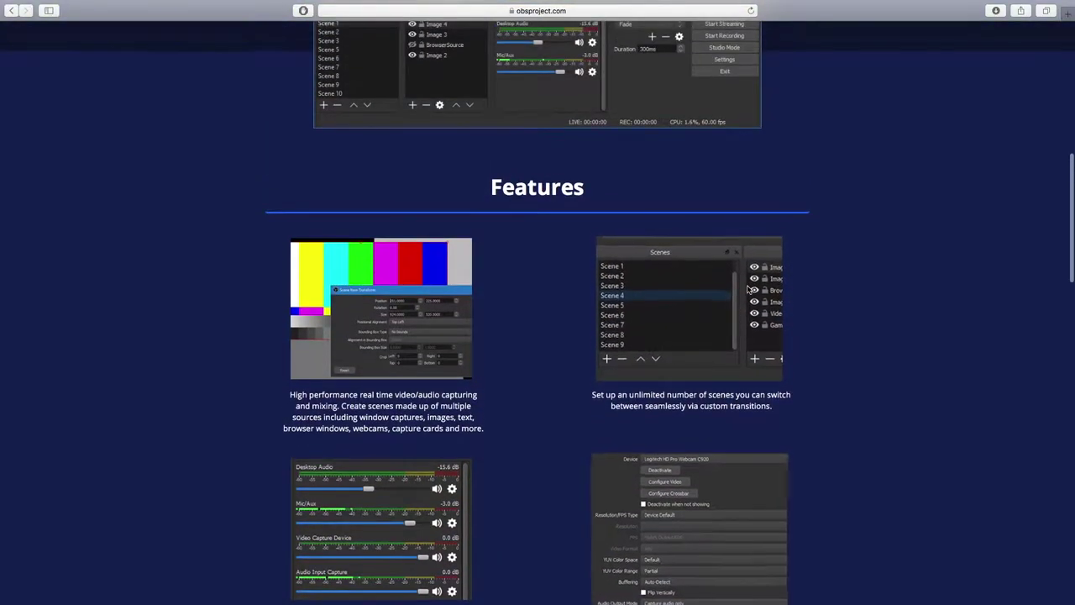
pyautogui.scroll(5, 748, 290)
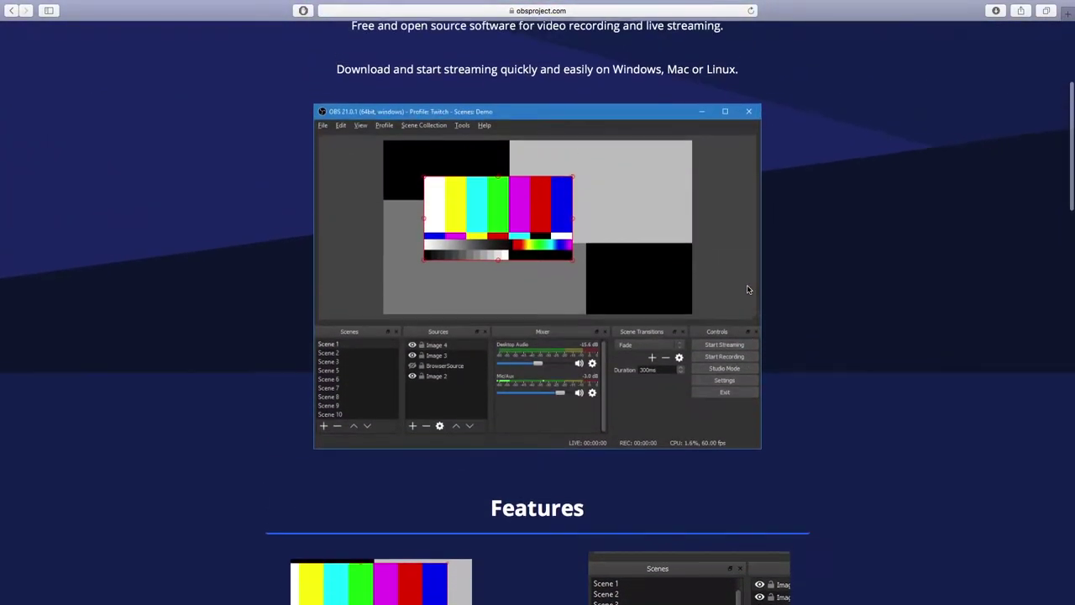
pyautogui.scroll(-3, 748, 289)
pyautogui.scroll(-15, 749, 289)
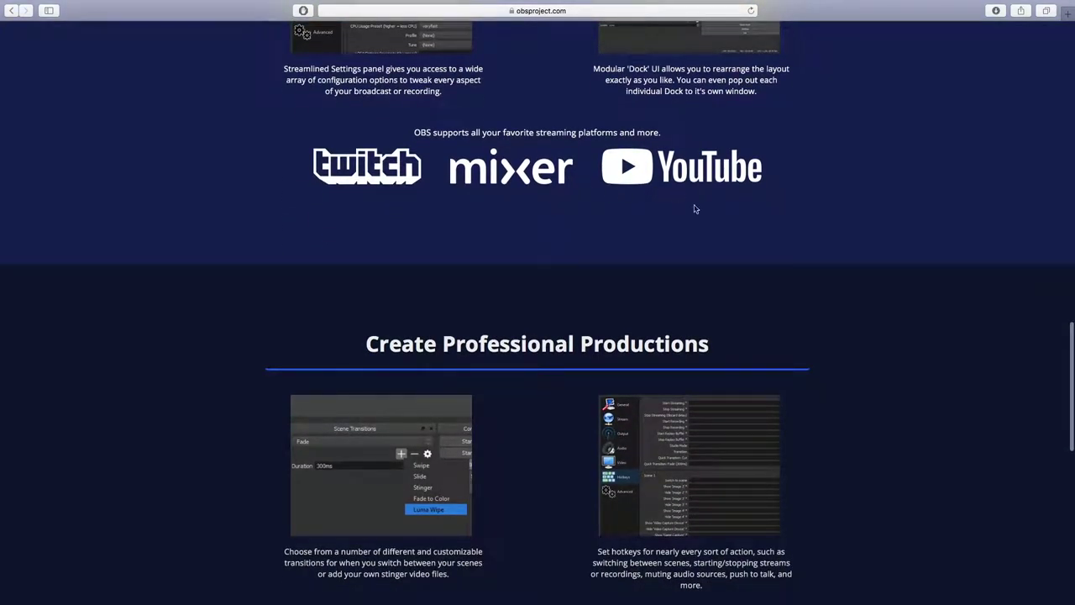
pyautogui.scroll(-5, 710, 284)
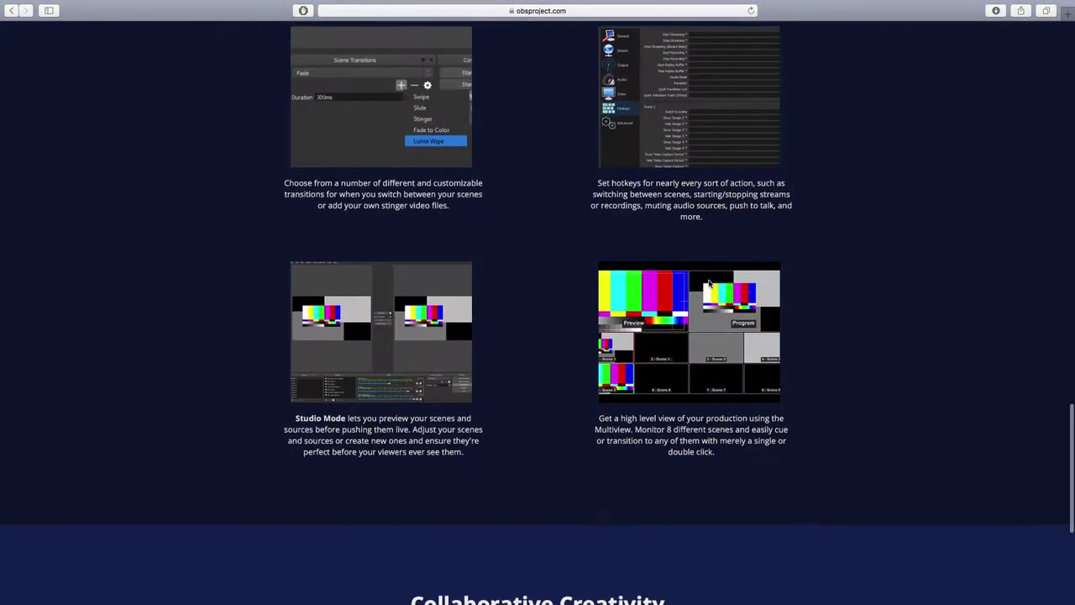
pyautogui.scroll(-3, 709, 284)
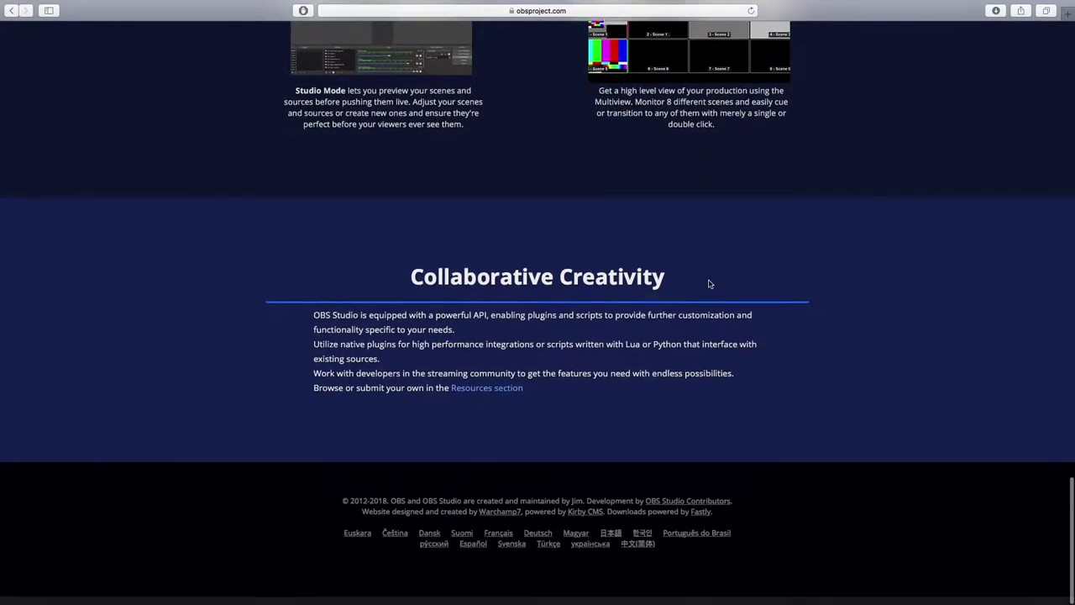
pyautogui.scroll(3, 709, 284)
pyautogui.scroll(15, 709, 284)
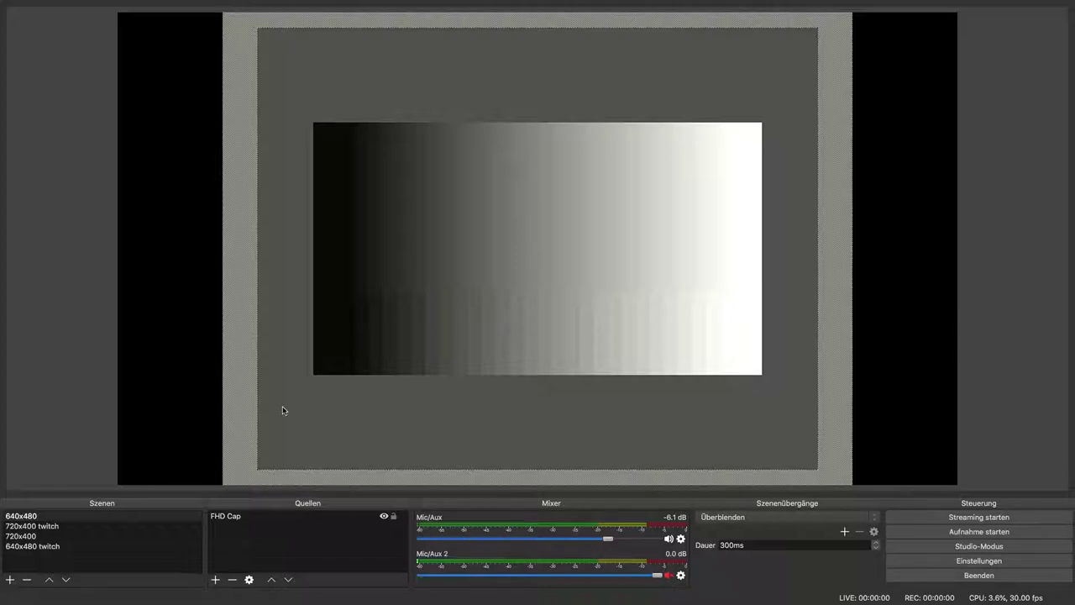
pyautogui.click(101, 516)
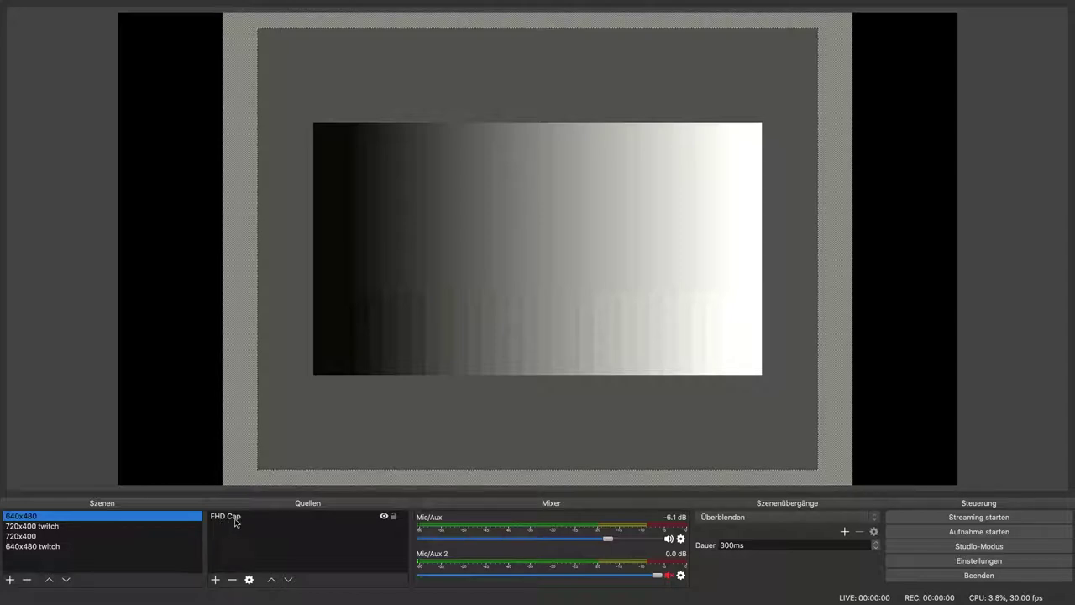
pyautogui.click(236, 521)
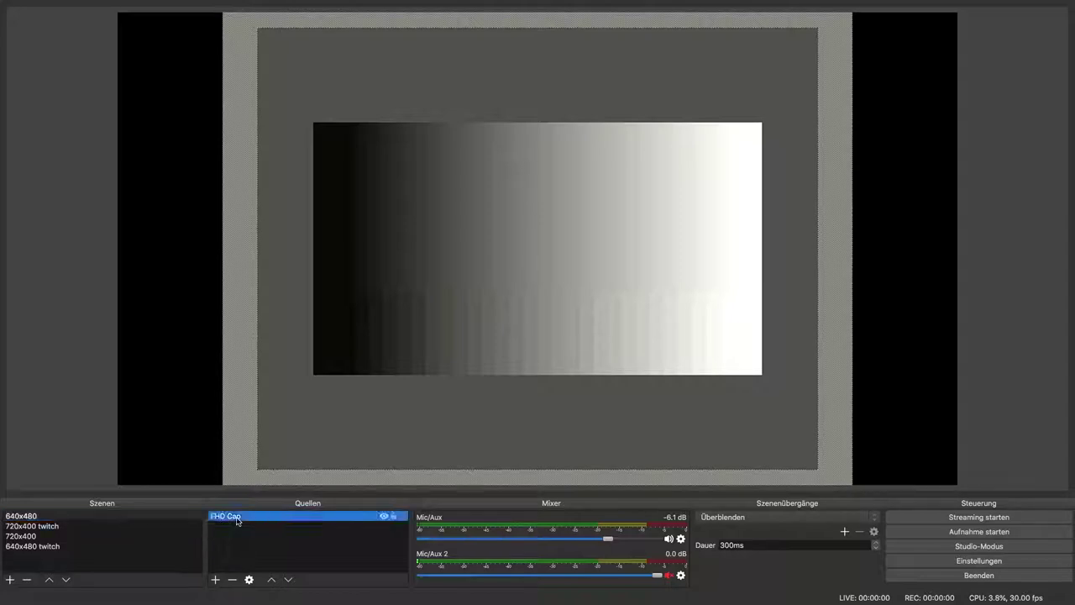
pyautogui.click(216, 579)
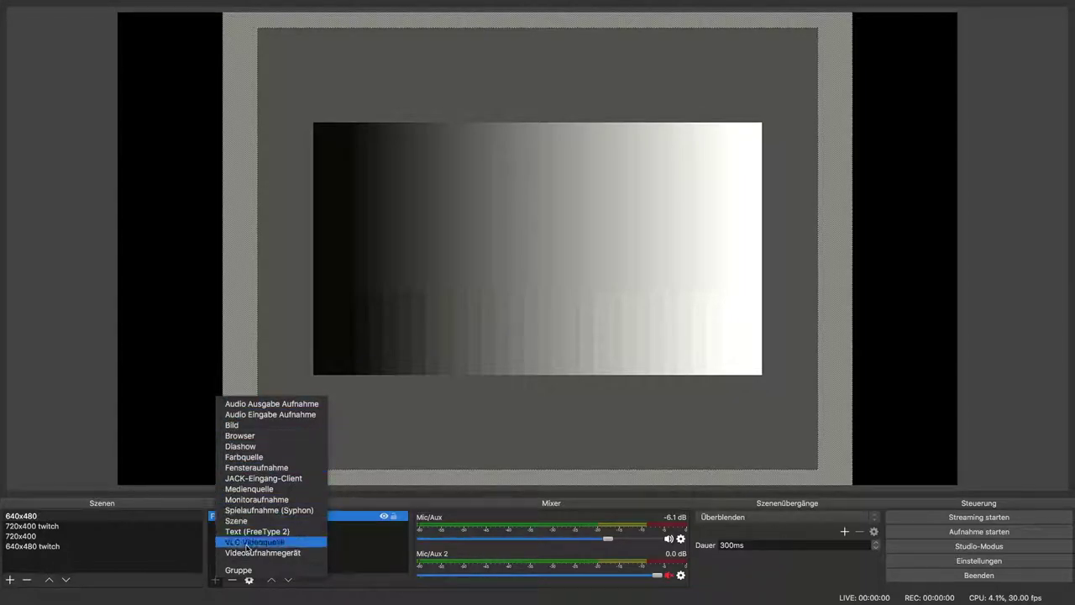
pyautogui.click(249, 554)
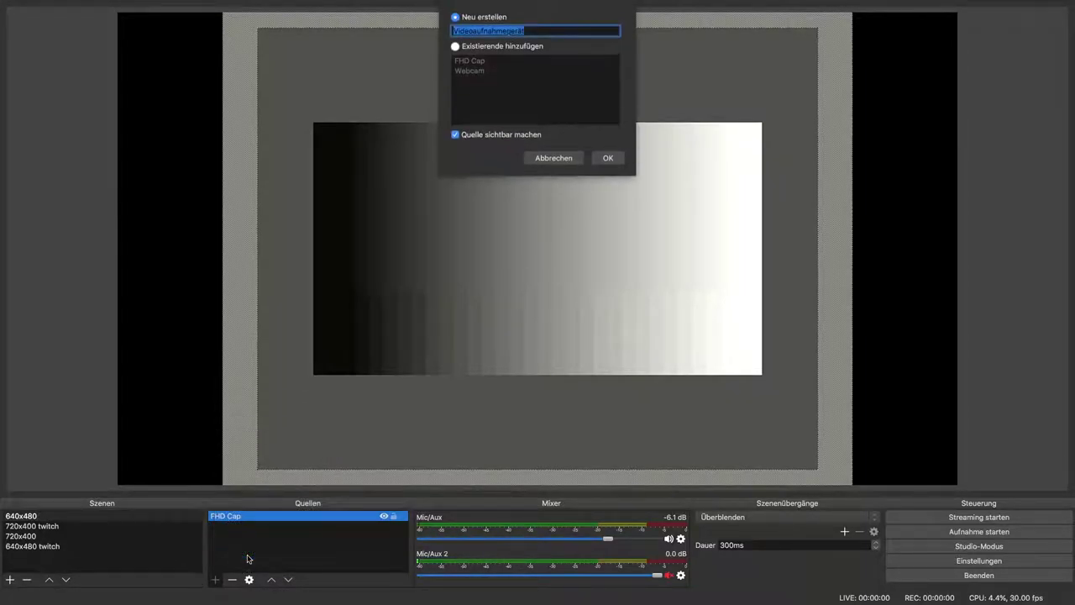
pyautogui.click(457, 48)
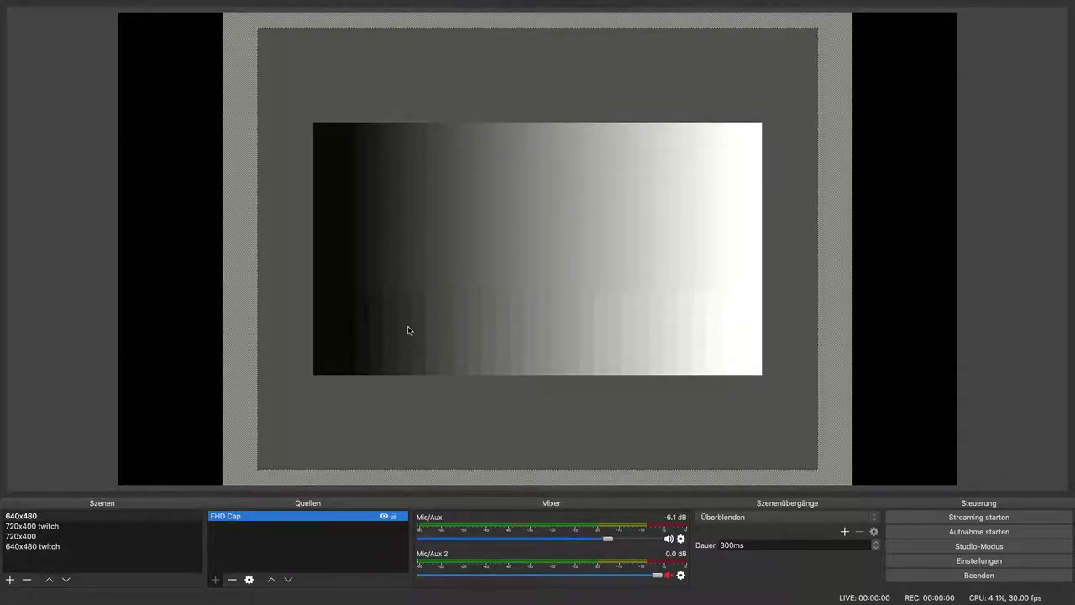
# Open the FHD Cap properties, keeping 1280x720 resolution and 30 FPS.
pyautogui.rightClick(288, 517)
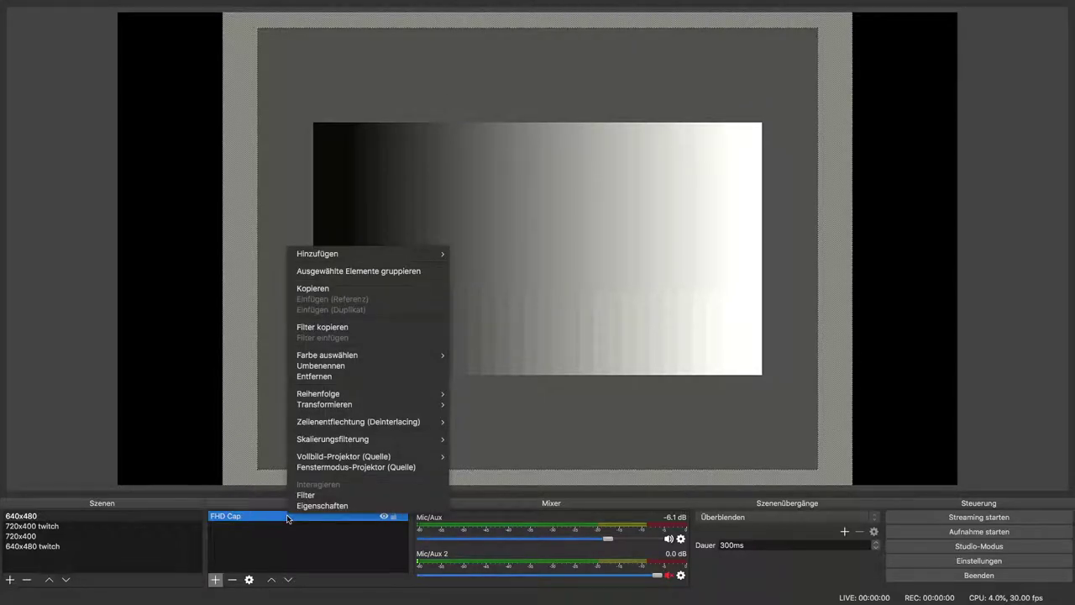
pyautogui.click(301, 507)
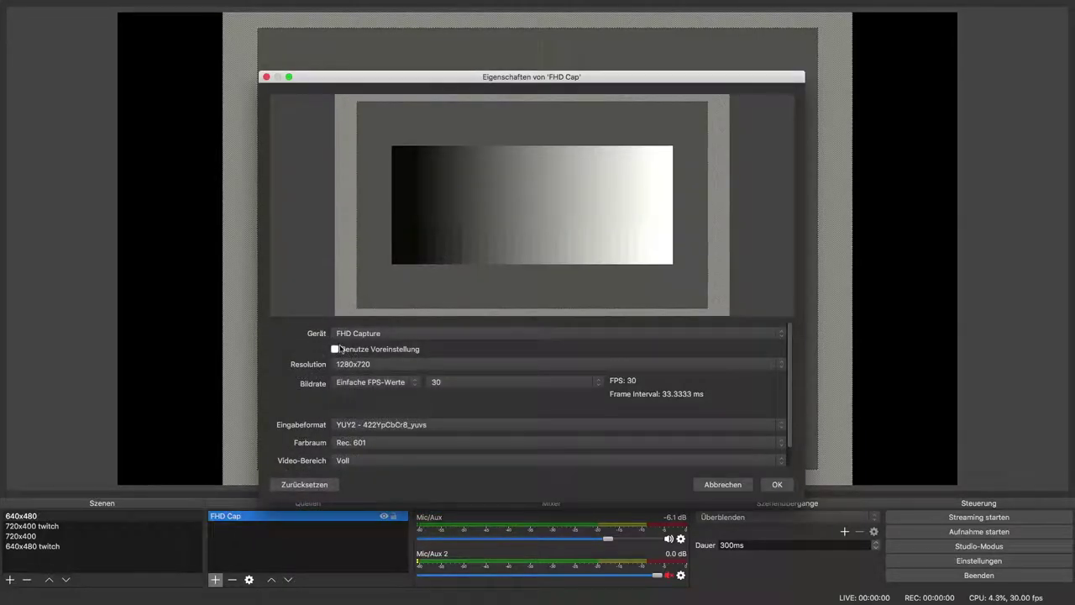
pyautogui.click(346, 363)
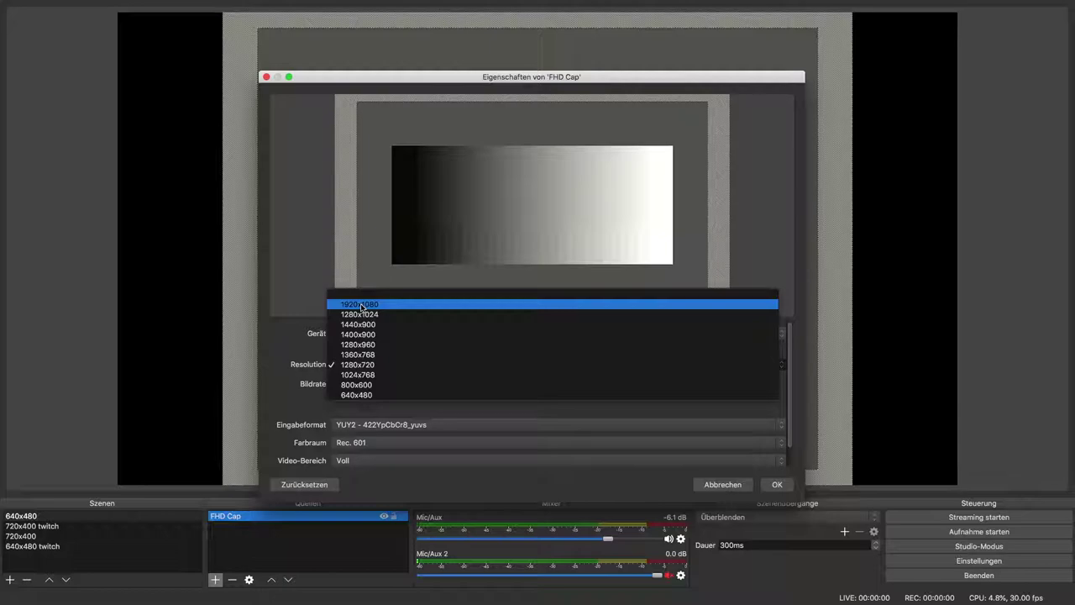
pyautogui.click(286, 352)
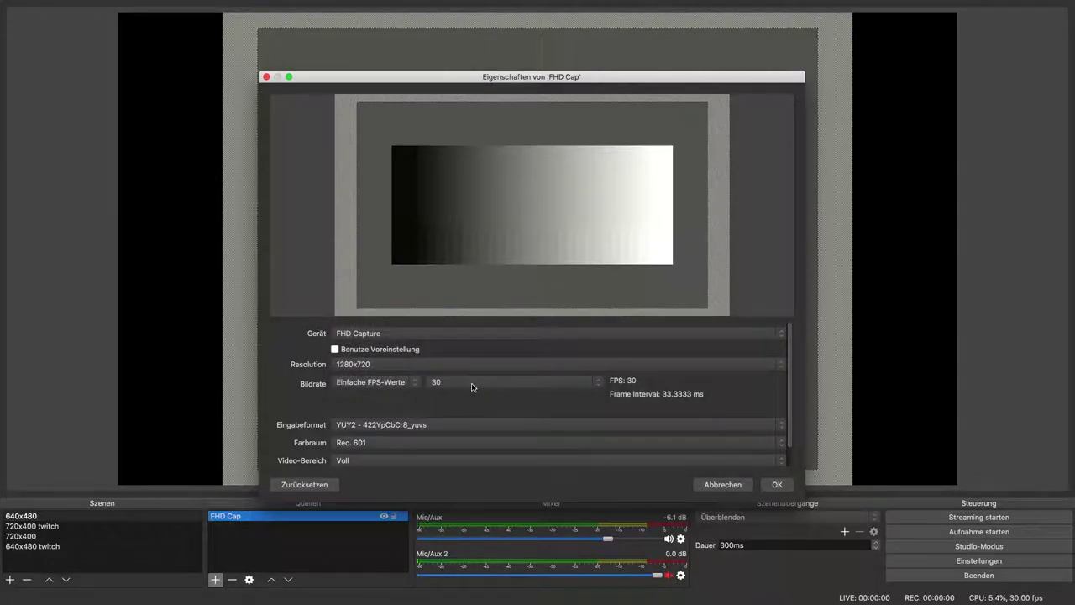
pyautogui.click(597, 386)
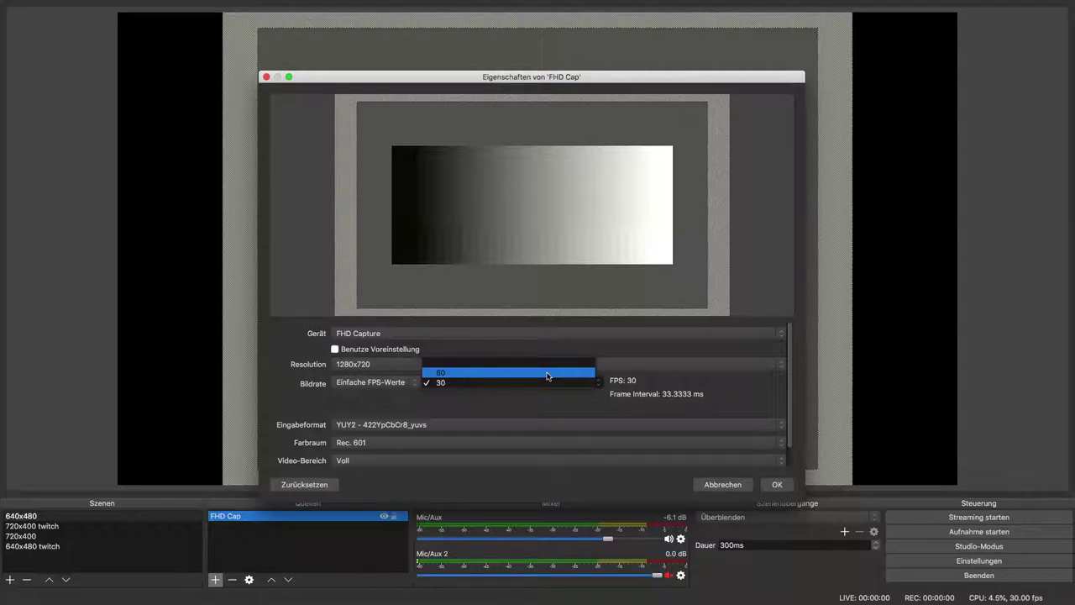
pyautogui.click(541, 382)
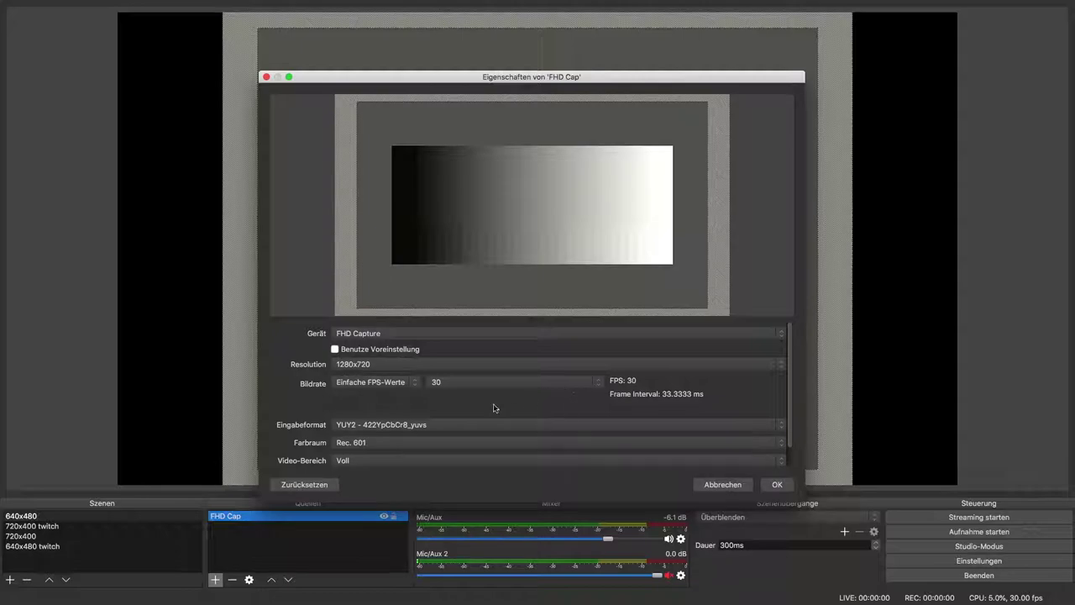
pyautogui.scroll(-1, 403, 426)
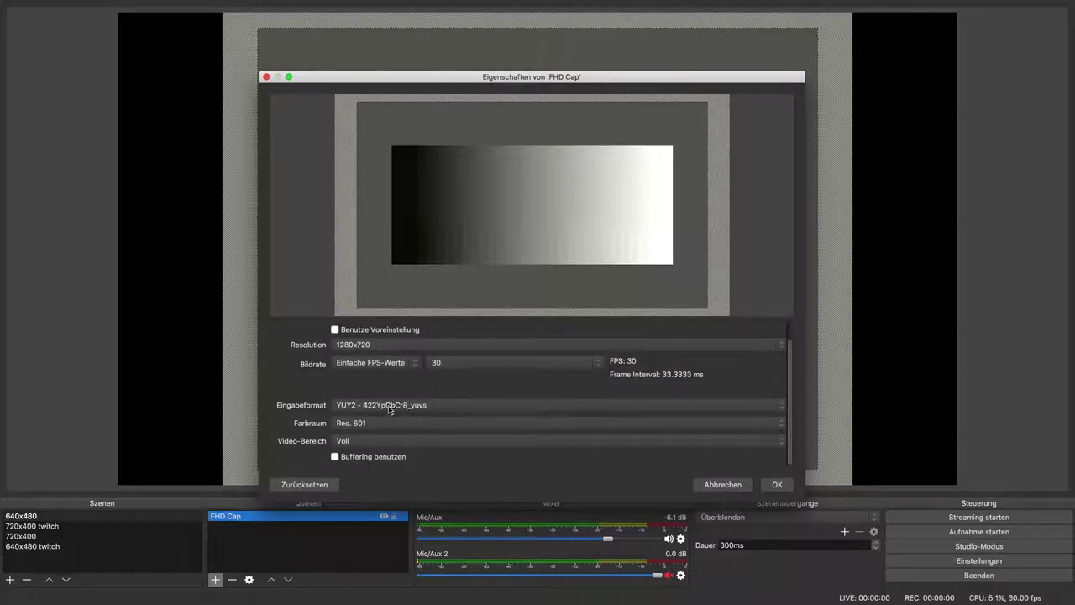
# Keep YUY2 input format, Rec. 601 colour space and Voll video range.
pyautogui.click(372, 408)
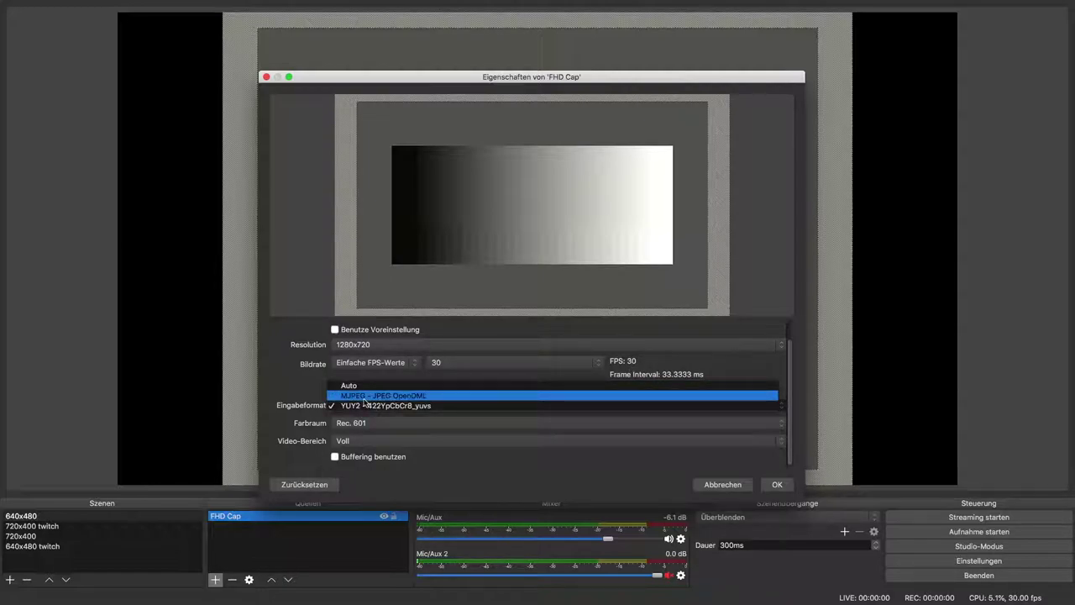
pyautogui.click(366, 405)
pyautogui.click(344, 423)
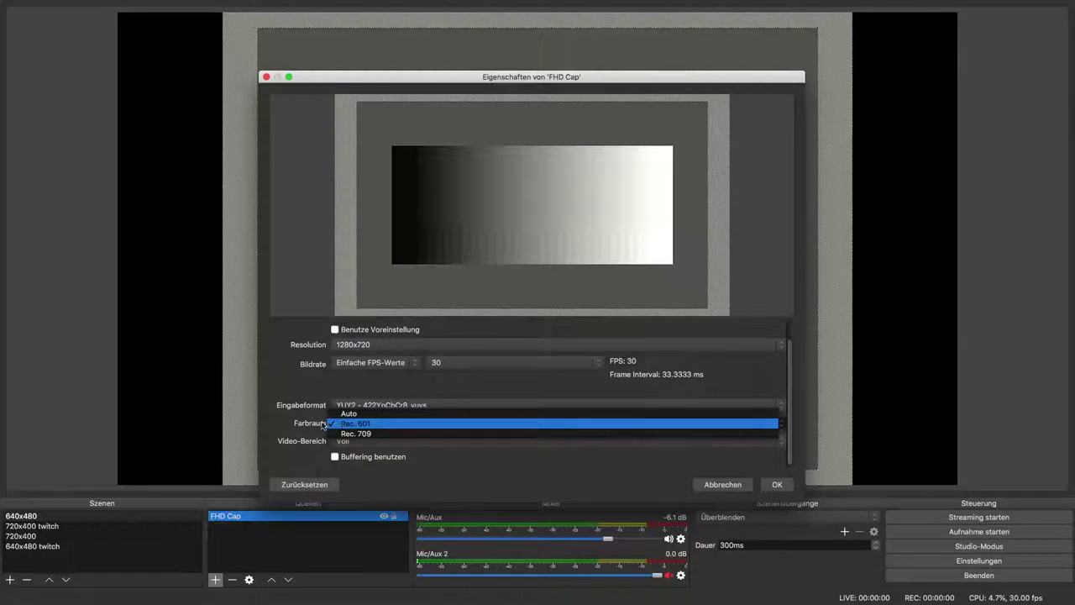
pyautogui.click(323, 425)
pyautogui.click(352, 444)
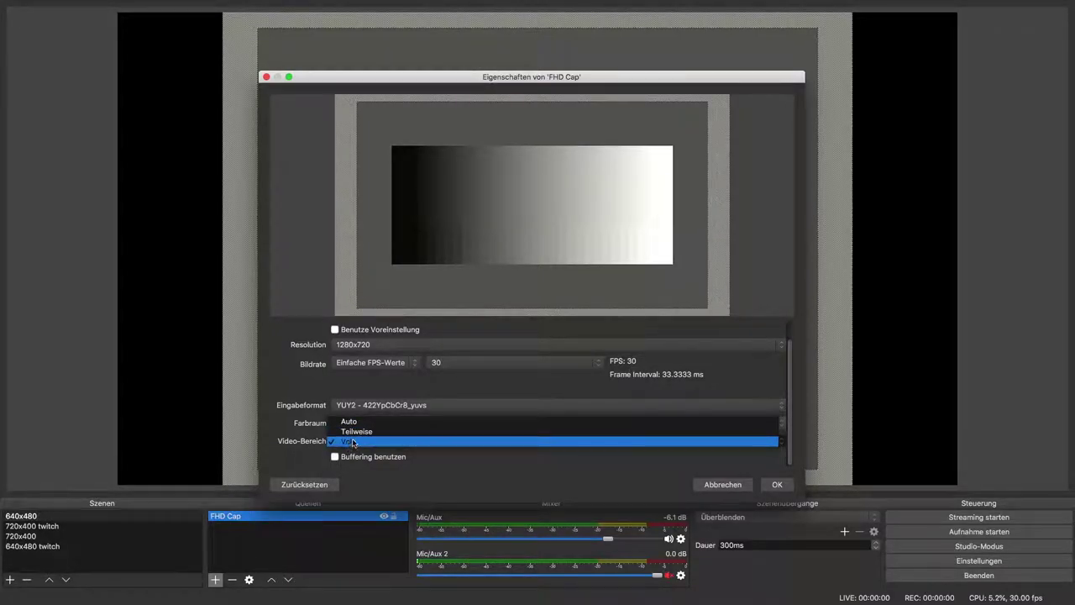
pyautogui.click(339, 440)
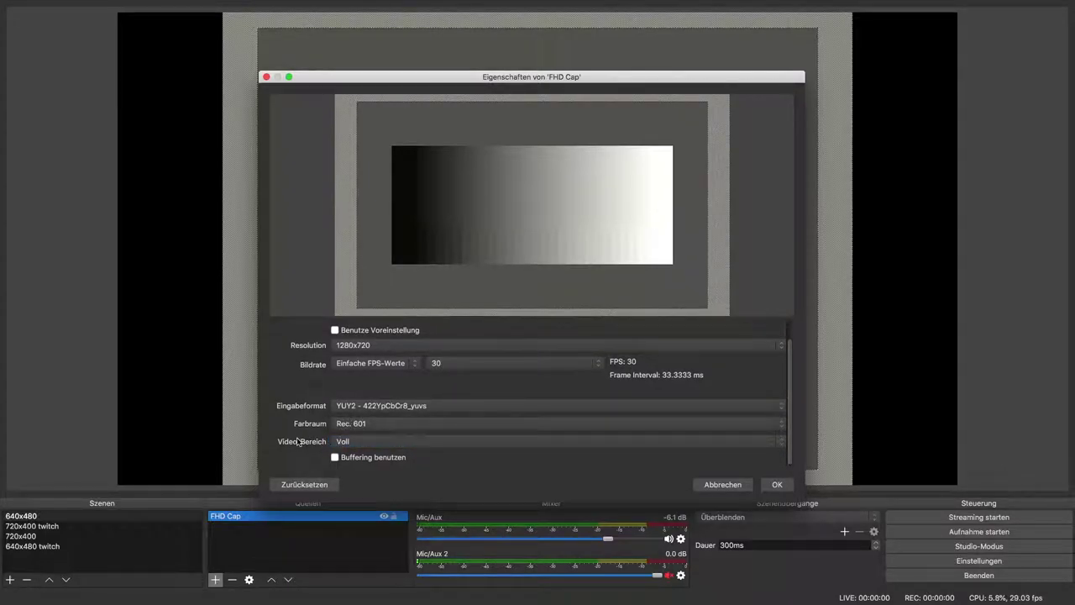
# Switch video range to Teilweise and back to Voll, toggle buffering, then cancel.
pyautogui.click(356, 443)
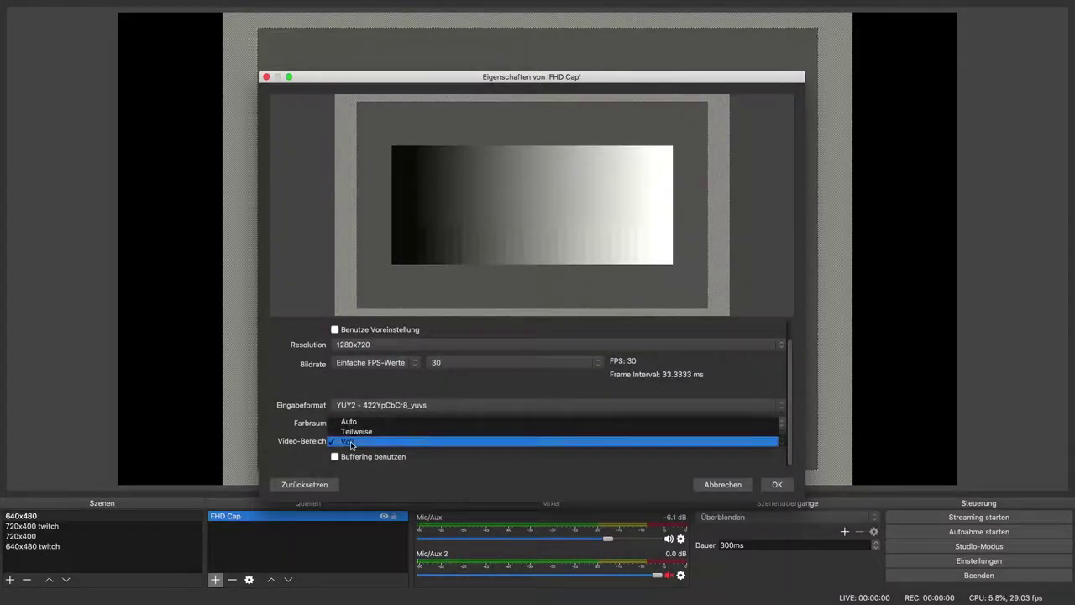
pyautogui.click(357, 434)
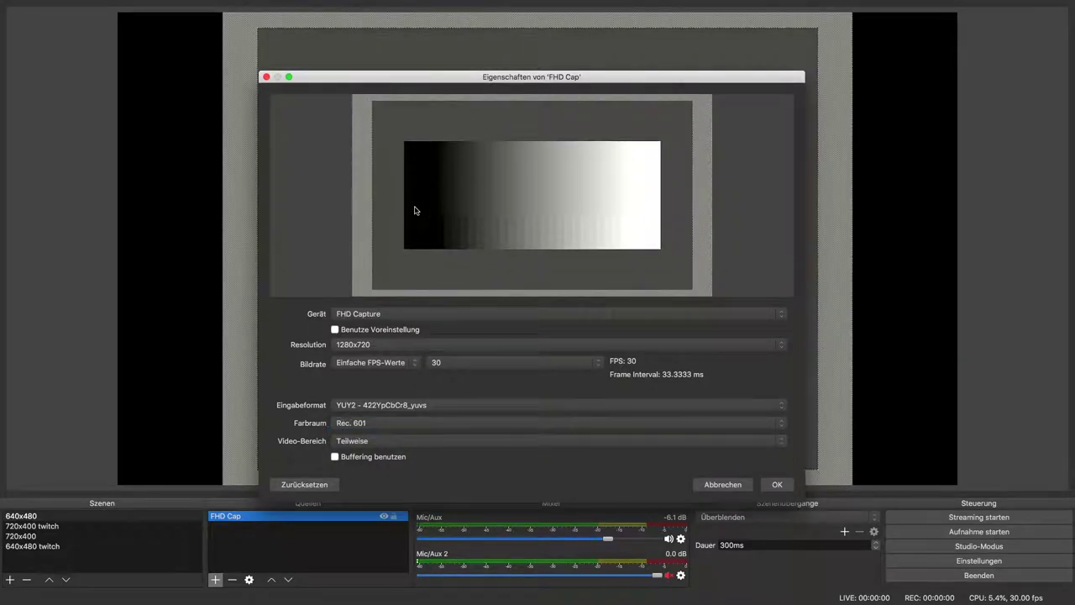
pyautogui.click(363, 444)
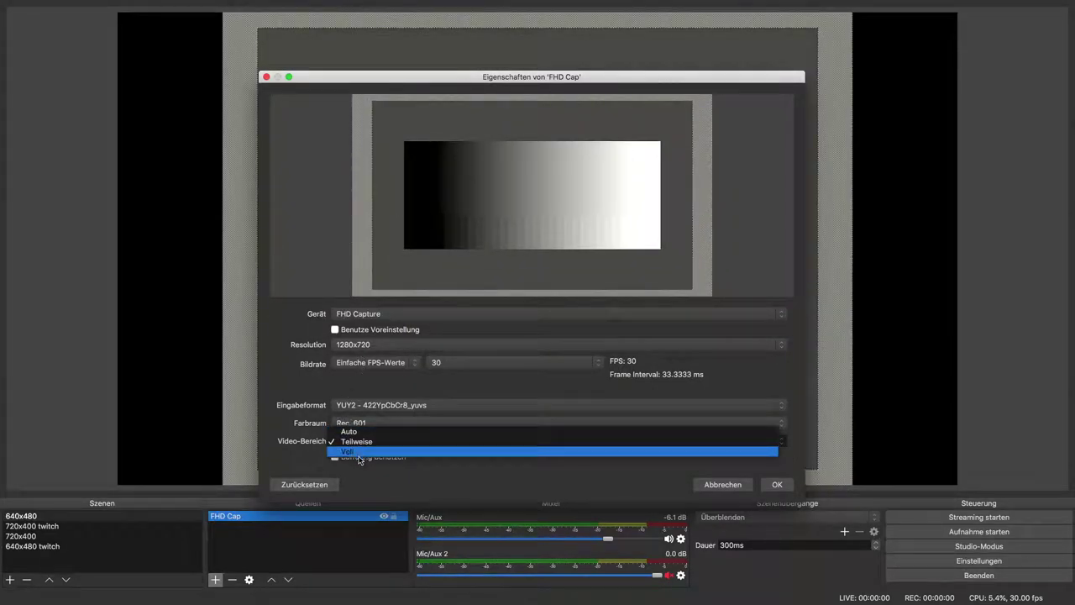
pyautogui.click(360, 454)
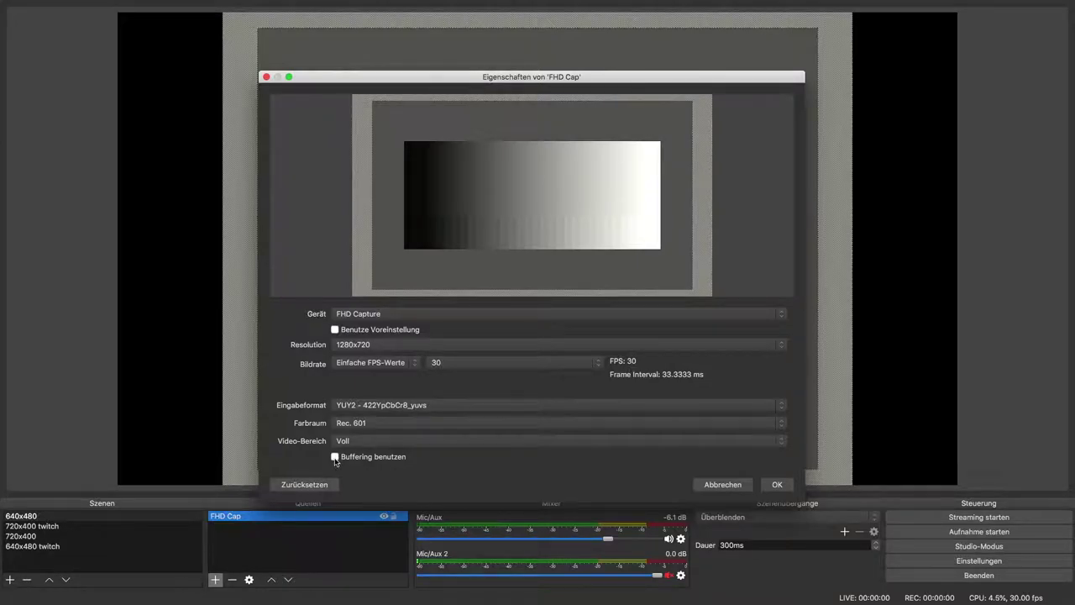
pyautogui.click(335, 457)
pyautogui.click(710, 485)
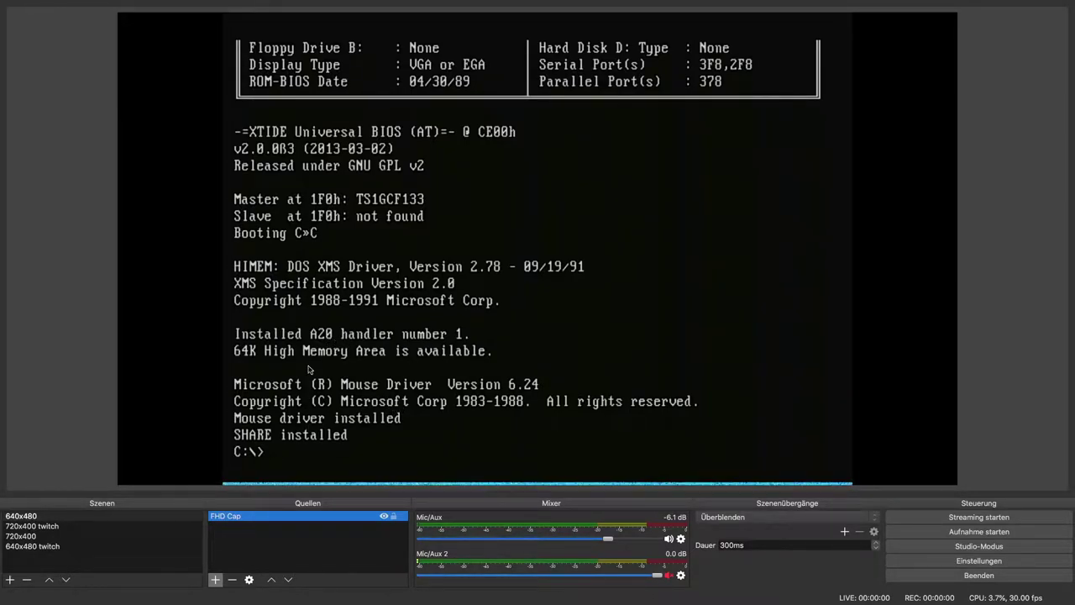
# After the retro PC boots to DOS, bring up the capture source's context menu in the preview.
pyautogui.rightClick(412, 387)
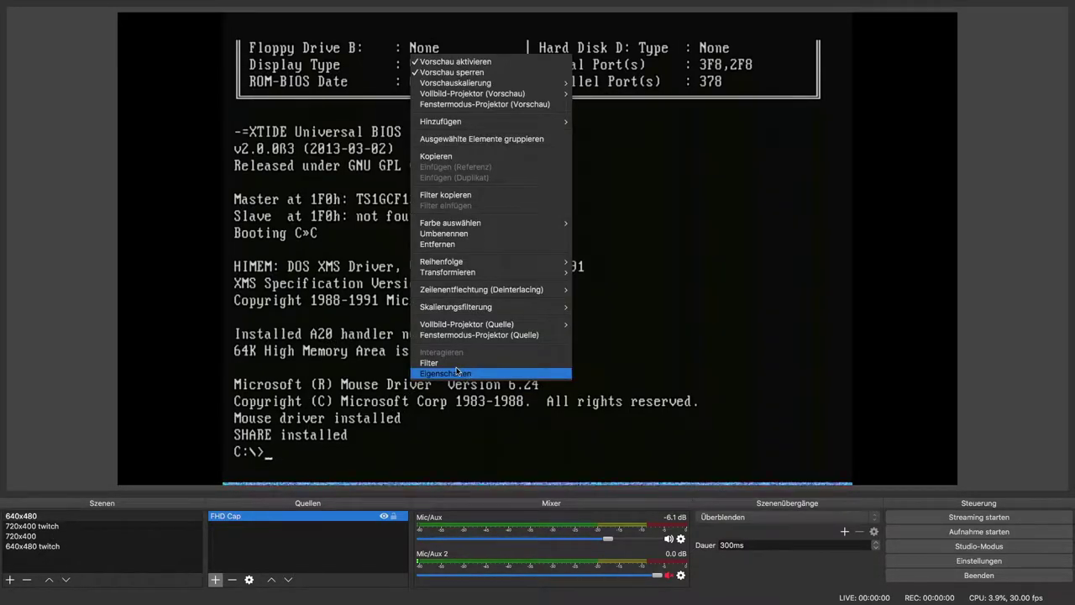
# Open Transformation bearbeiten for FHD Cap, showing position 240,0 and size 1440x1080.
pyautogui.moveTo(489, 273)
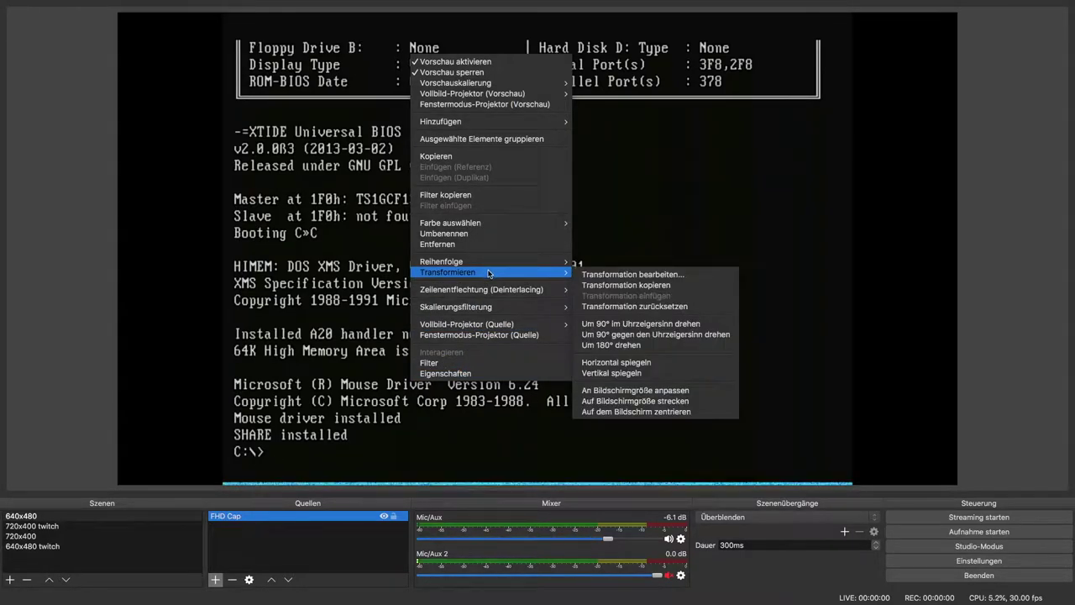
pyautogui.click(626, 275)
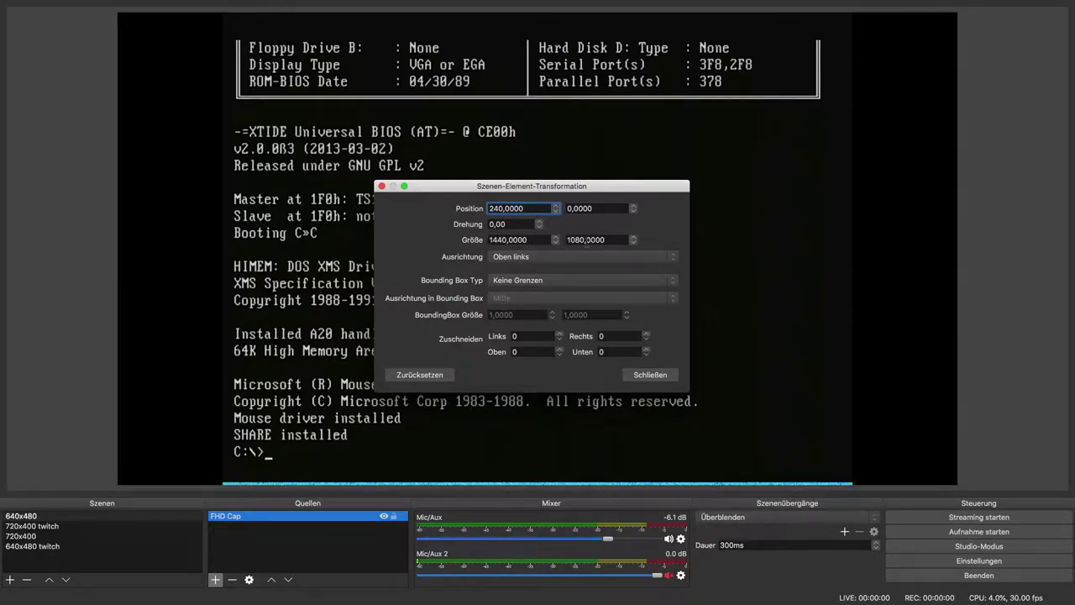
pyautogui.press('super+space')
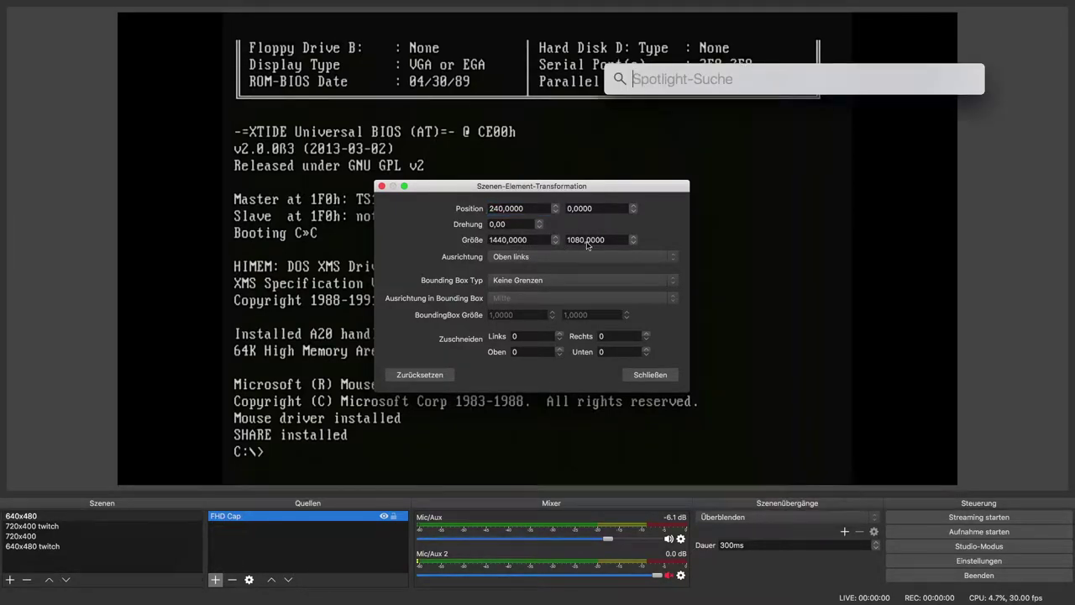
pyautogui.write('1080*')
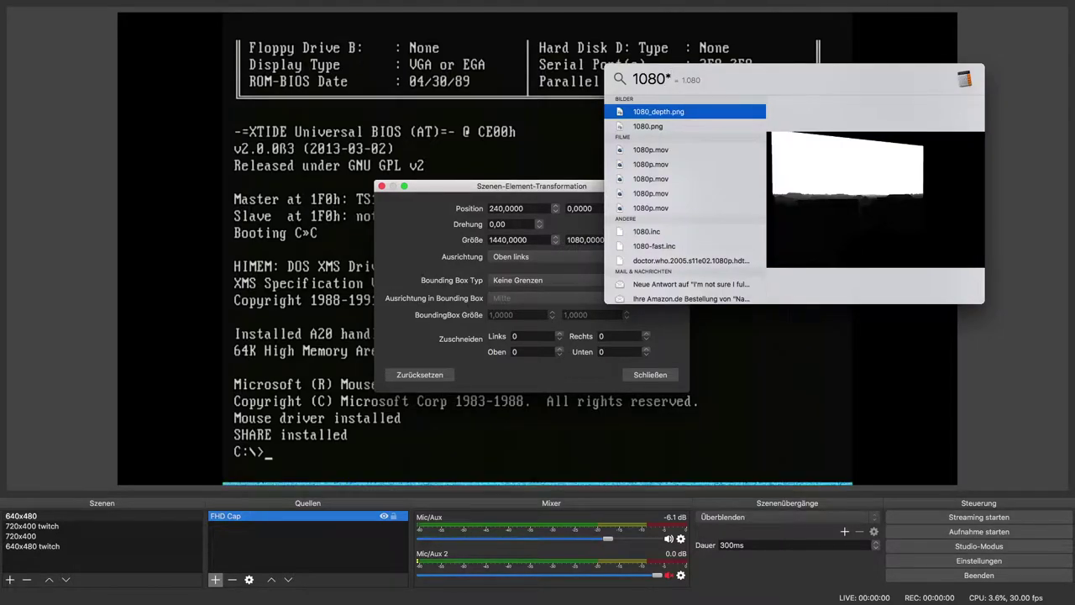
pyautogui.write('4/3')
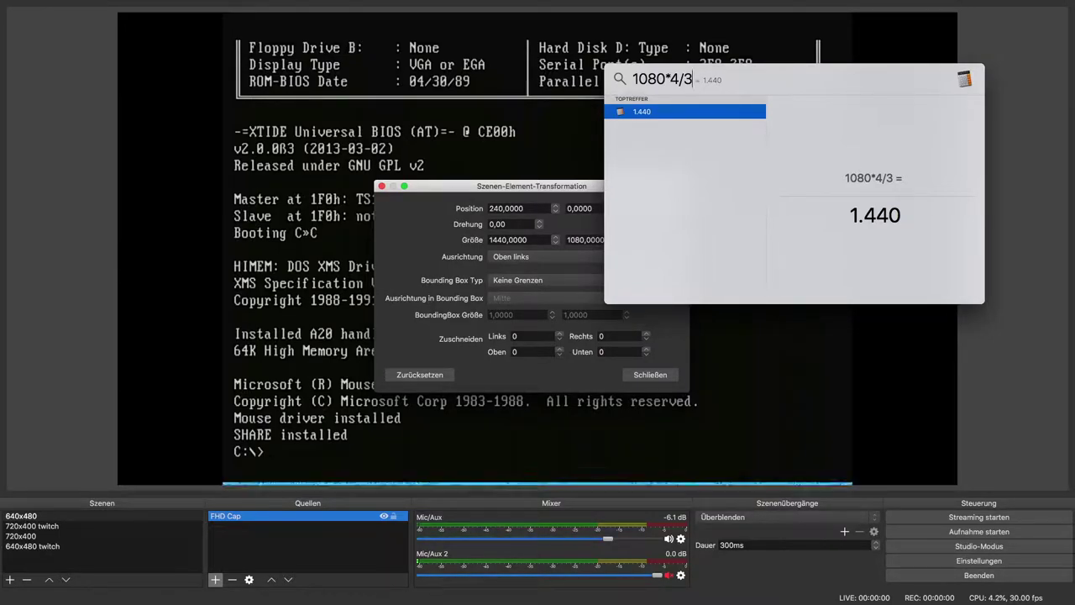
pyautogui.press('Escape')
pyautogui.press('Escape')
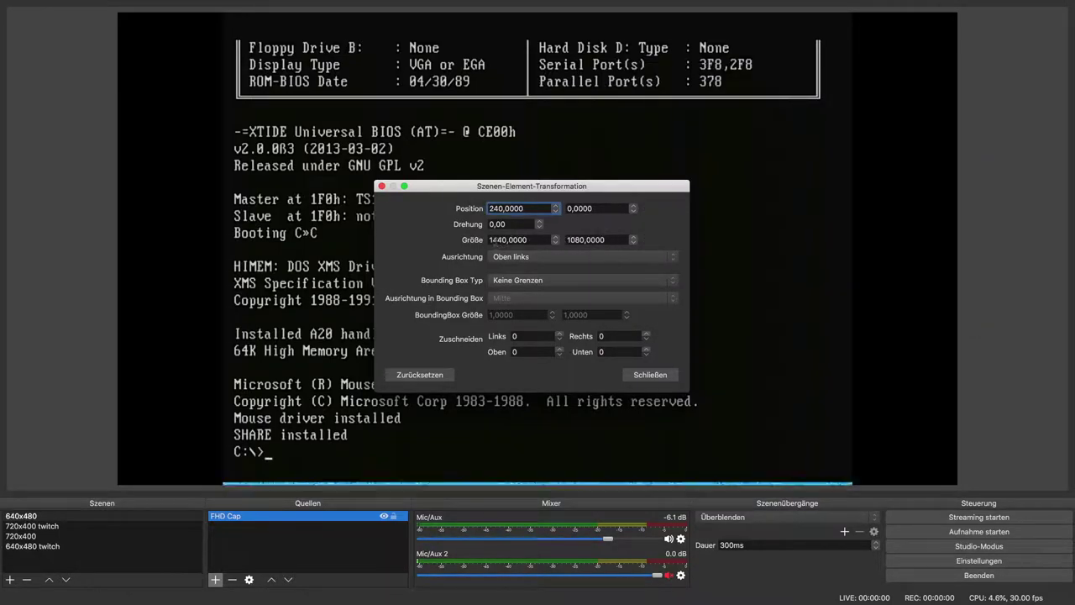
pyautogui.click(495, 239)
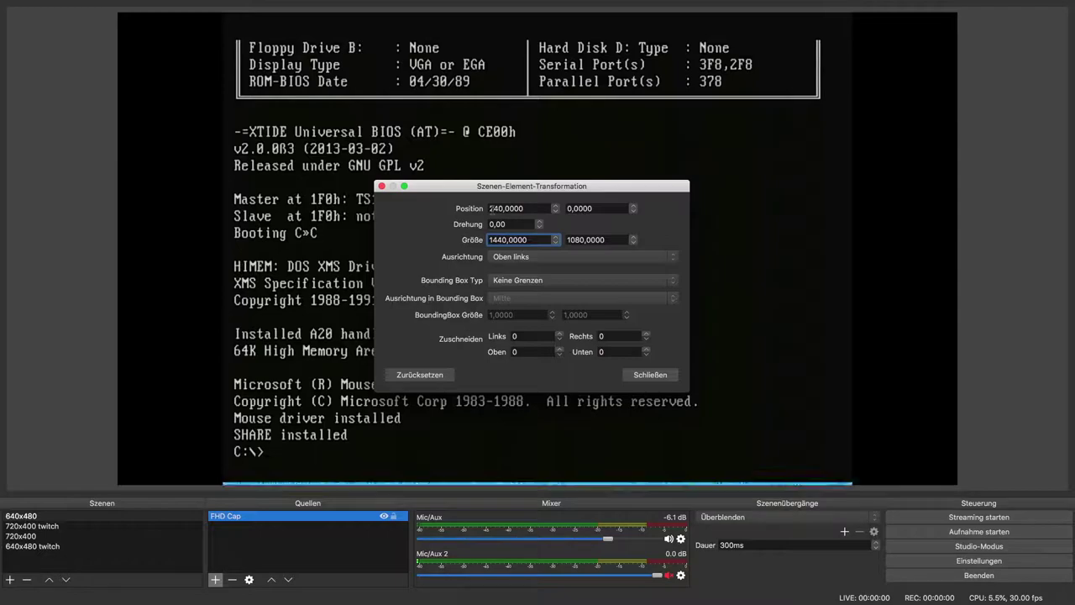
# Try Position X values 24, 340 and 40, restore x=240, select bottom crop, and close.
pyautogui.doubleClick(513, 212)
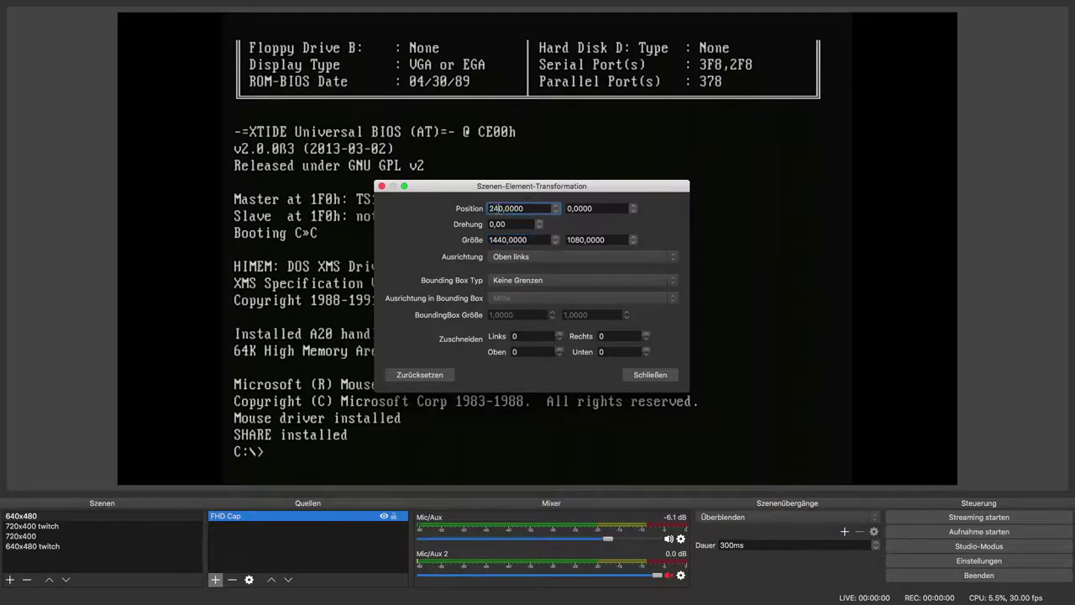
pyautogui.press('BackSpace')
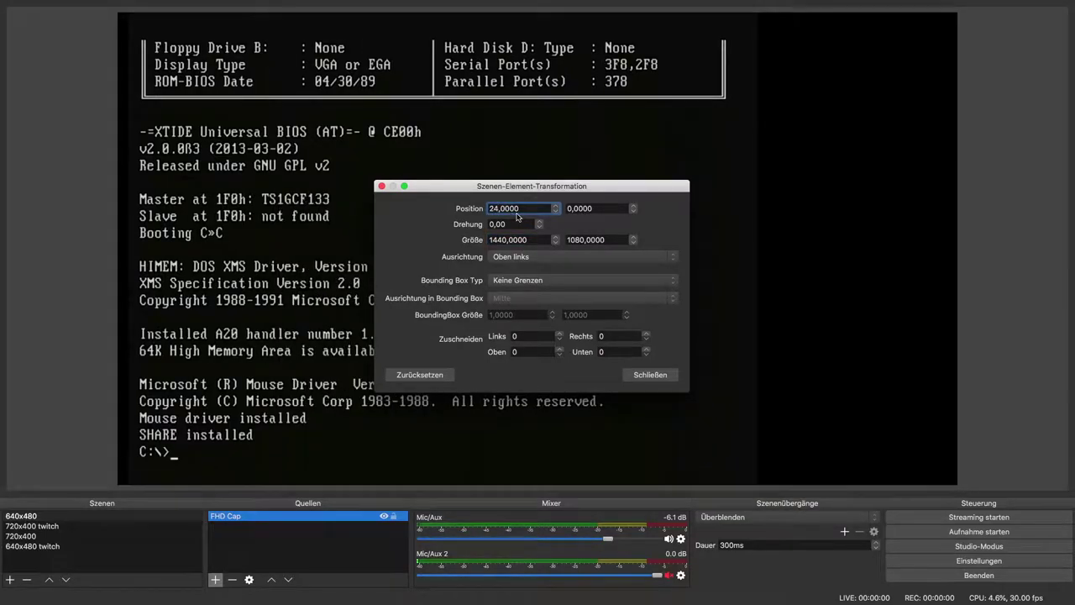
pyautogui.press('BackSpace')
pyautogui.press('BackSpace')
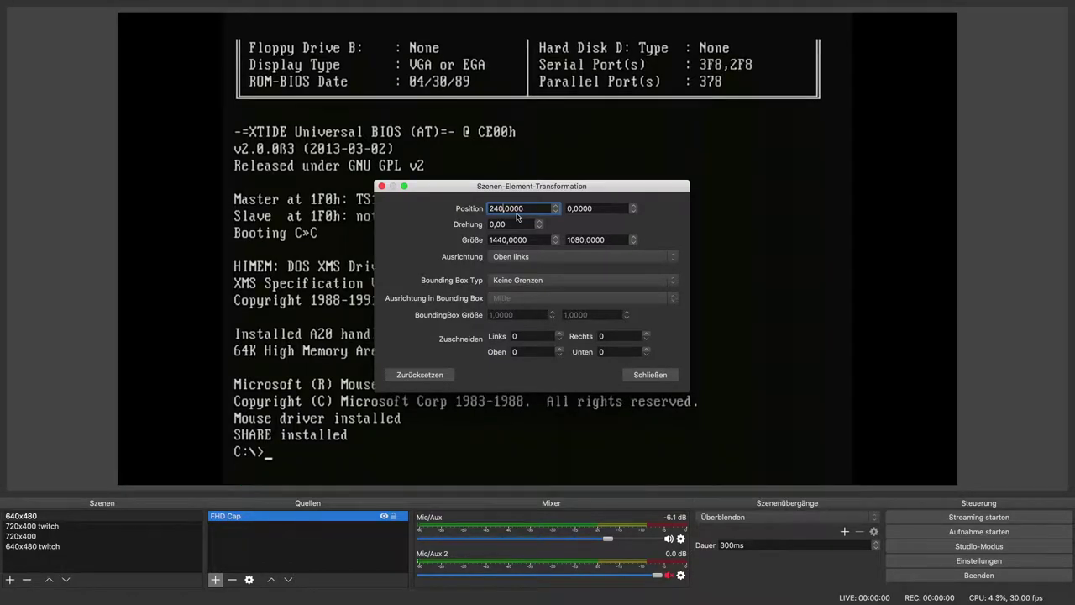
pyautogui.write('40')
pyautogui.write('3')
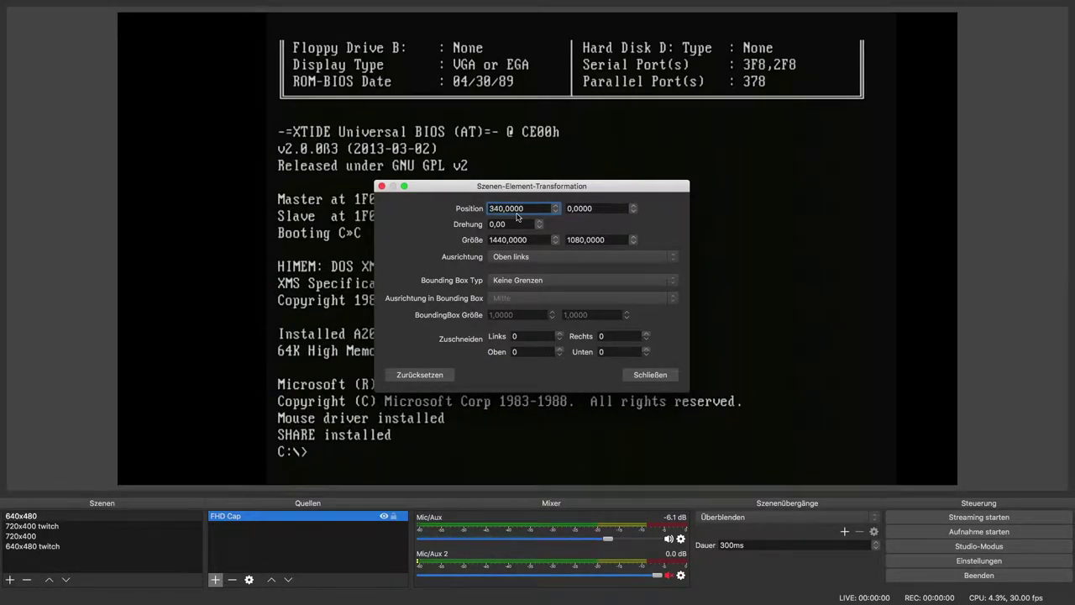
pyautogui.press('BackSpace')
pyautogui.write('2')
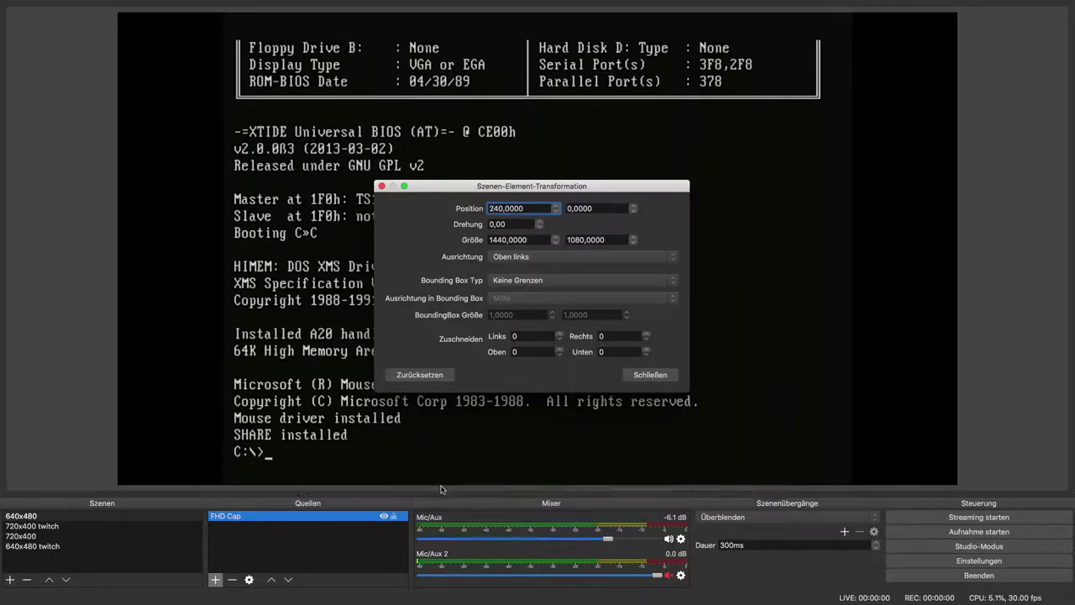
pyautogui.click(647, 352)
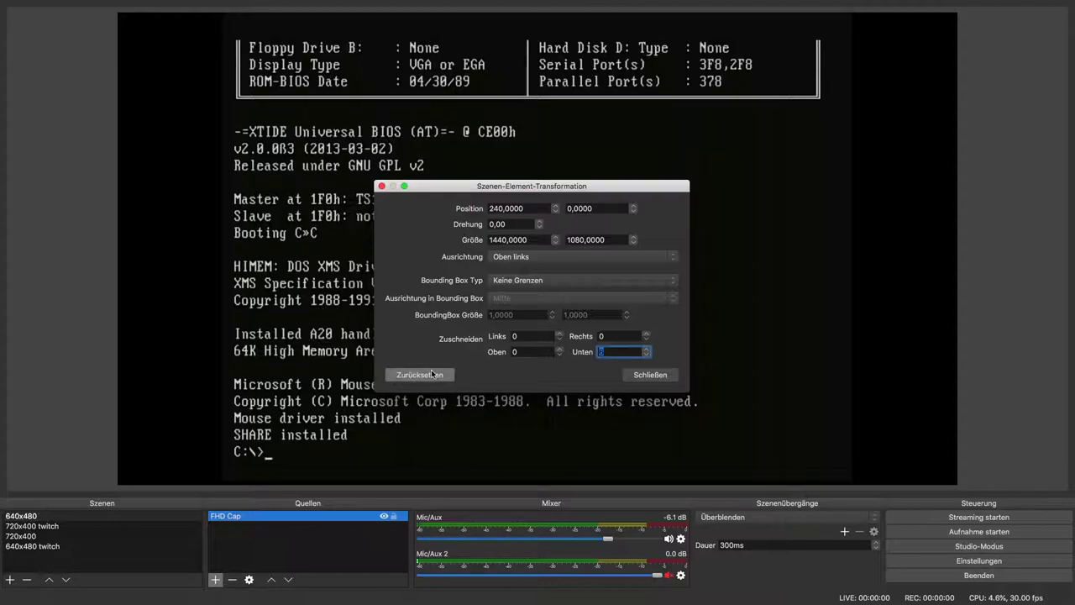
pyautogui.press('Return')
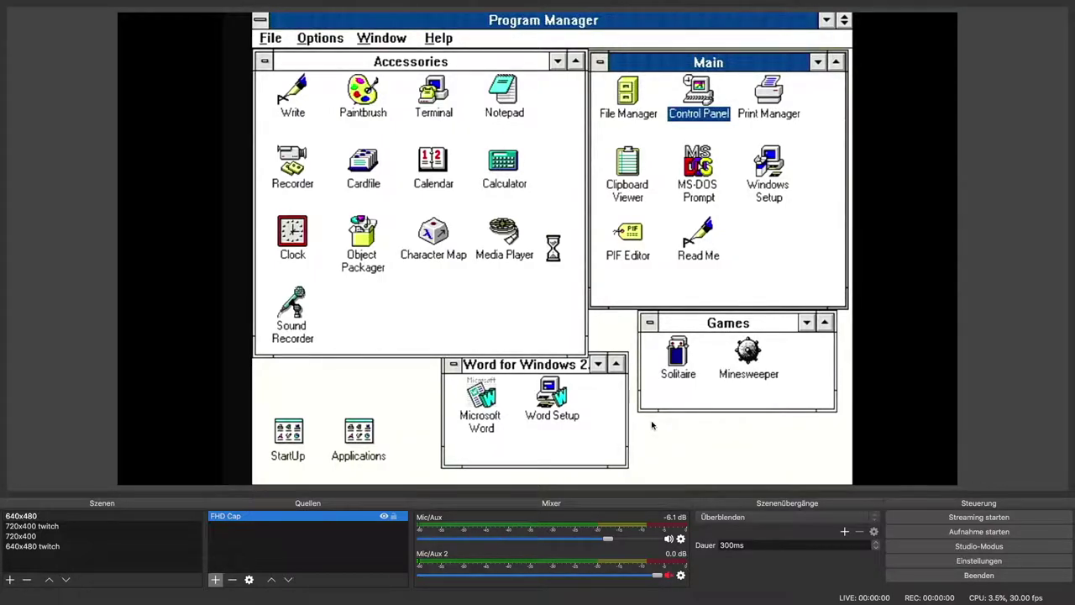
# Exit Windows 3.1 on the retro PC with Alt+F4, confirming the return to DOS.
pyautogui.hotkey('alt', 'F4')
pyautogui.press('Return')
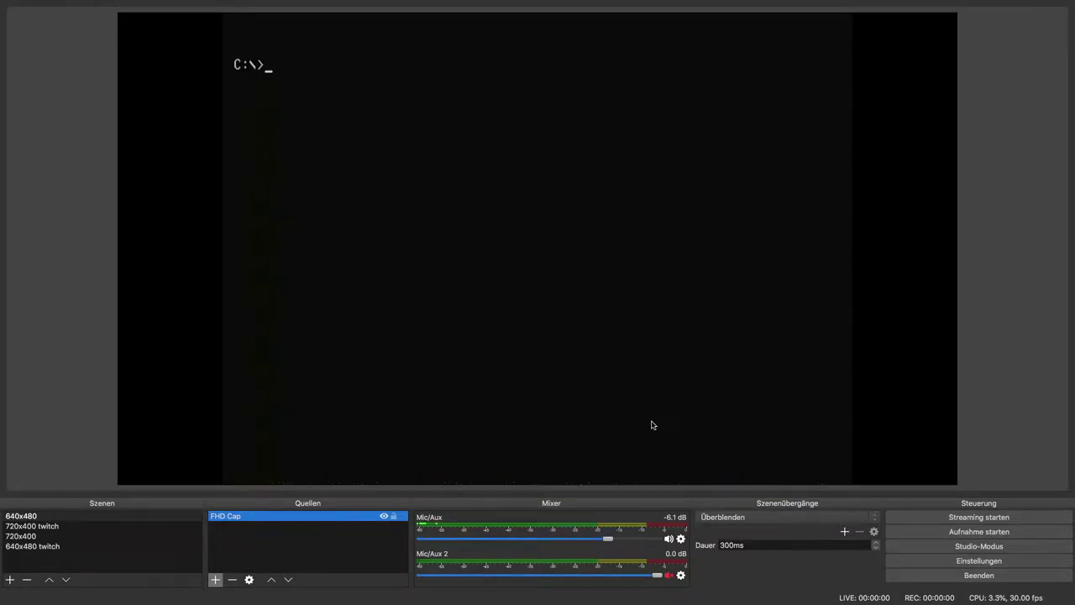
# In the 720x400 scene, check FHD Cap's transform: x=240, 1440x1080, bottom crop.
pyautogui.click(21, 536)
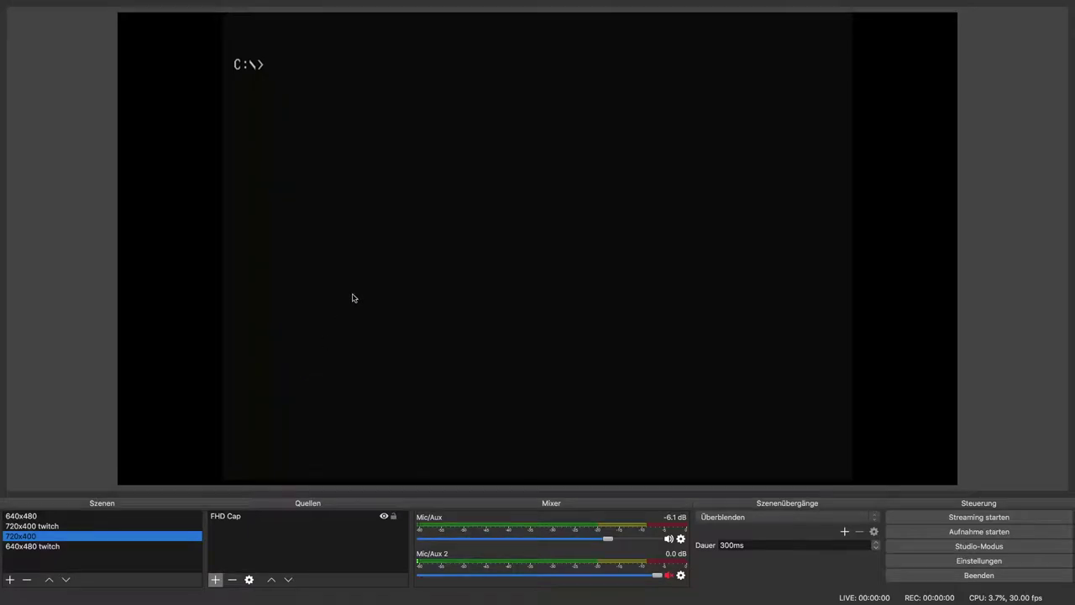
pyautogui.rightClick(443, 201)
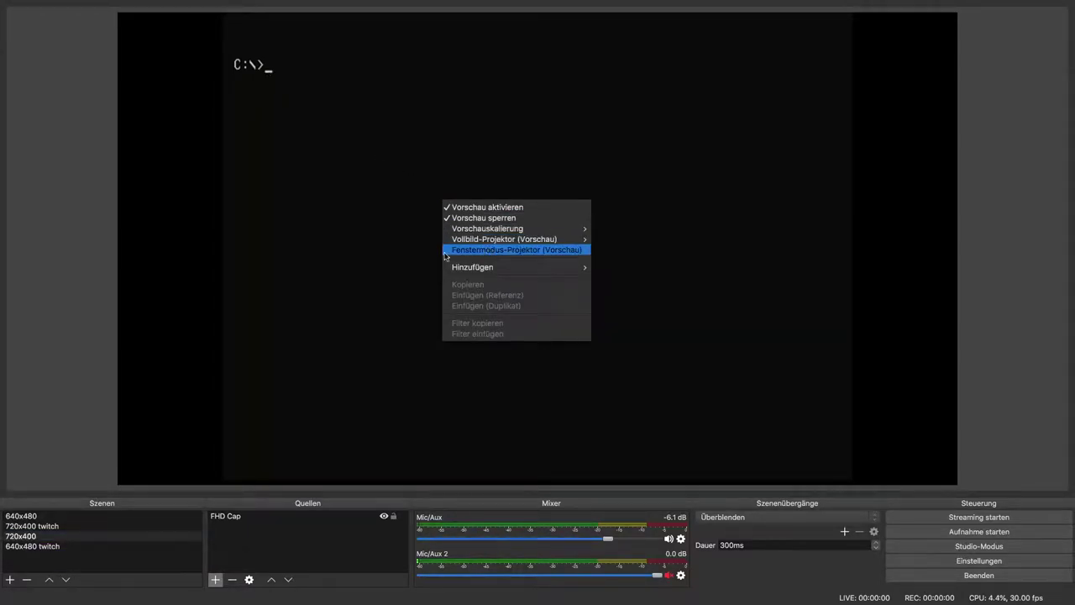
pyautogui.rightClick(232, 516)
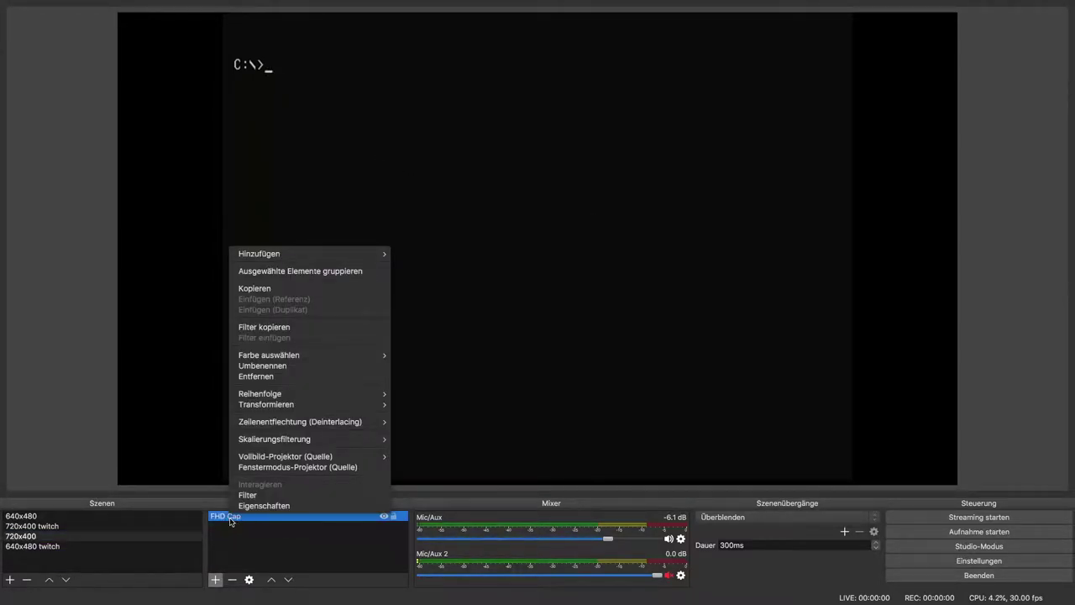
pyautogui.moveTo(278, 405)
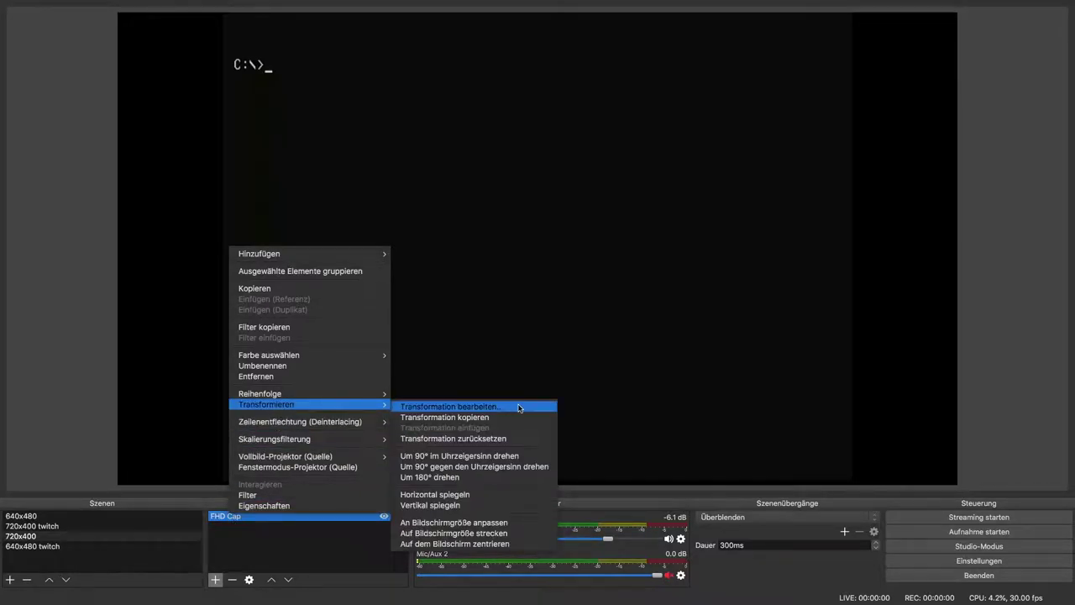
pyautogui.click(520, 408)
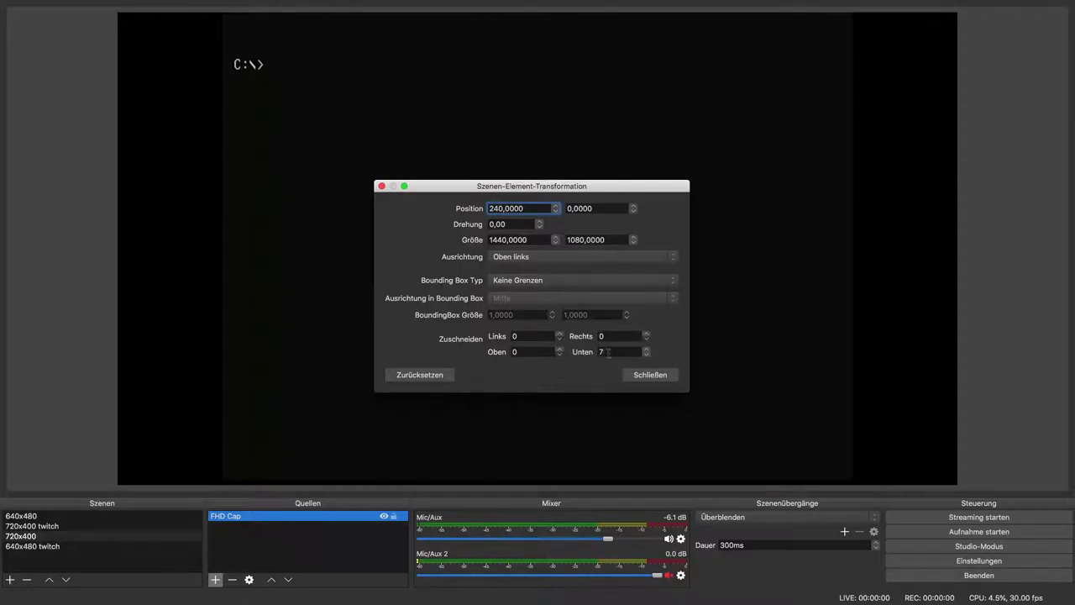
pyautogui.click(651, 375)
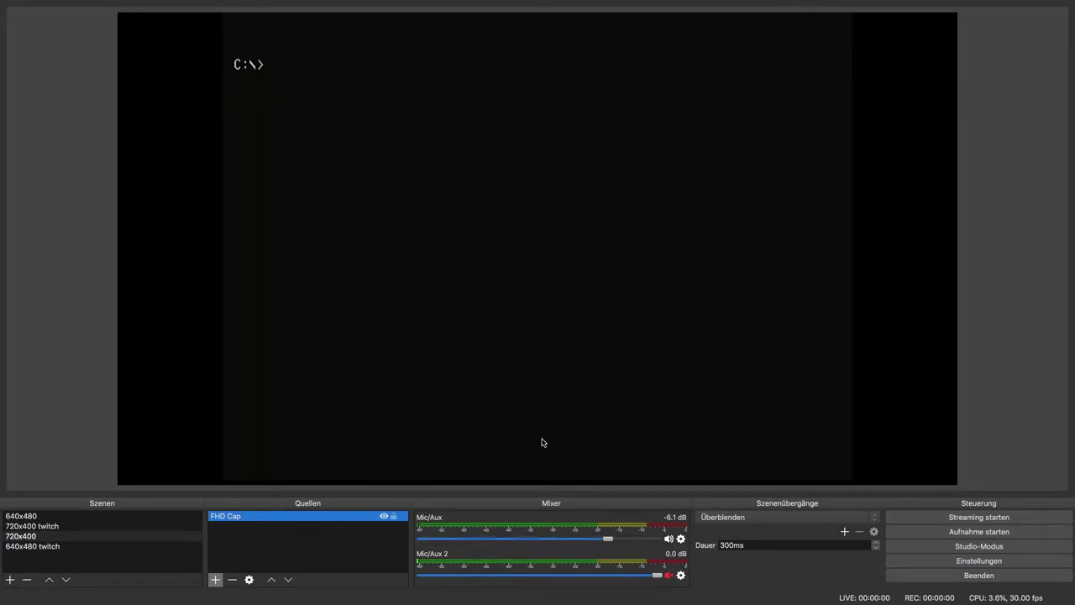
pyautogui.write('win')
# Run the win command on the retro PC to start Windows 3.1.
pyautogui.press('Return')
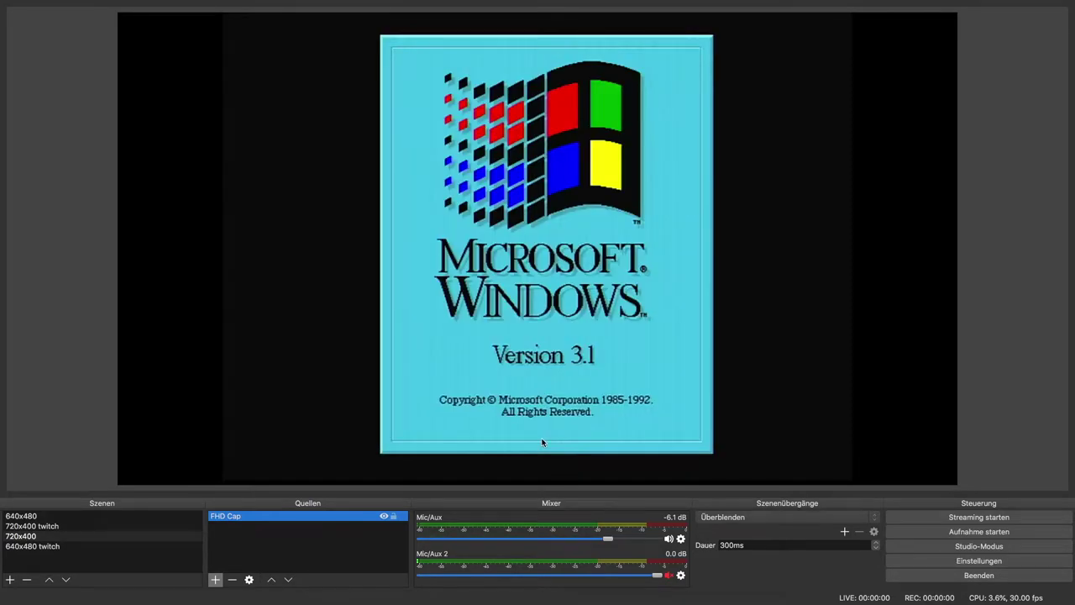